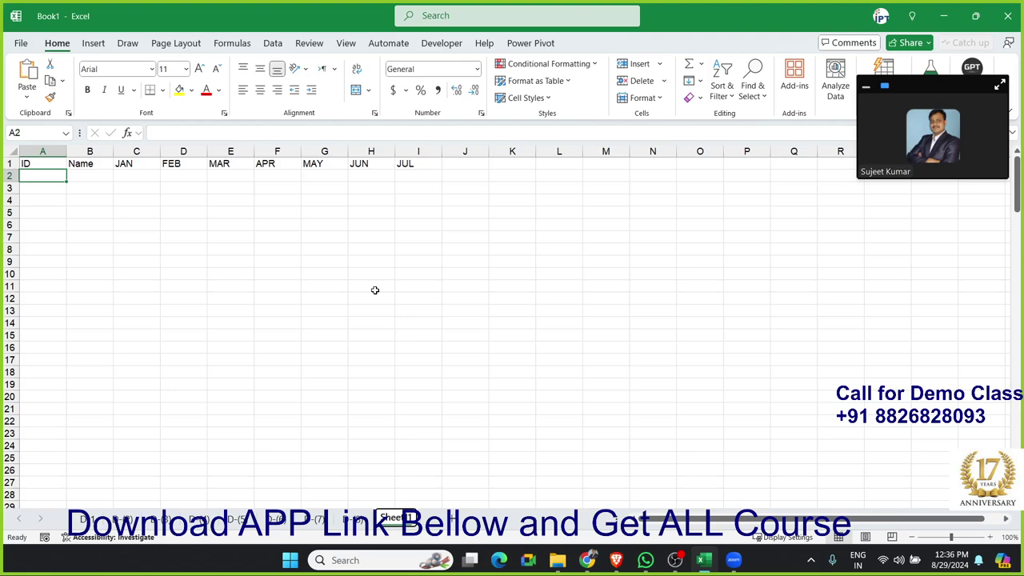
# Browse the filled data sheets through D-(8), then return to the empty Sheet1
pyautogui.click(238, 518)
pyautogui.click(276, 519)
pyautogui.click(314, 518)
pyautogui.click(354, 519)
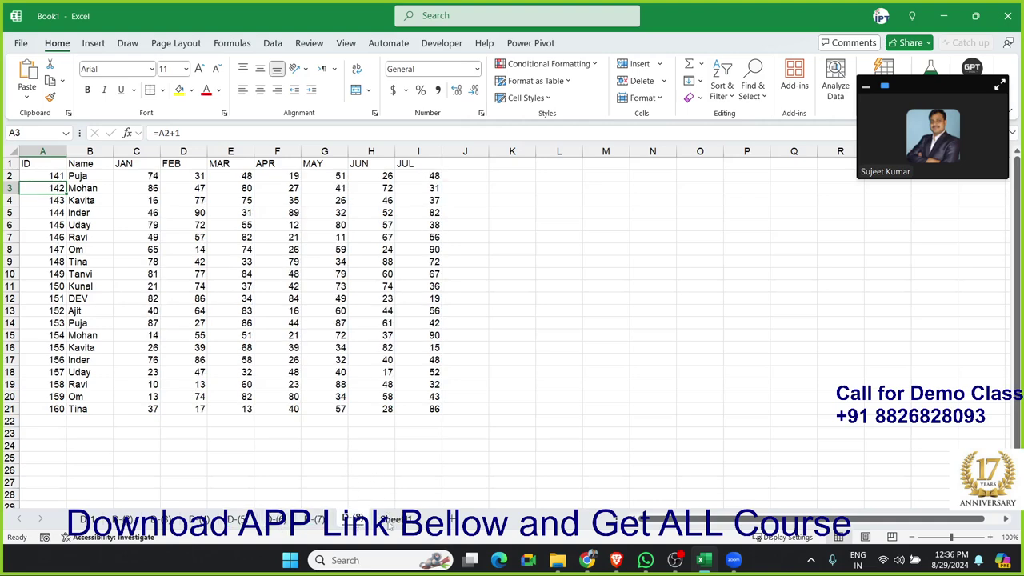
pyautogui.click(391, 519)
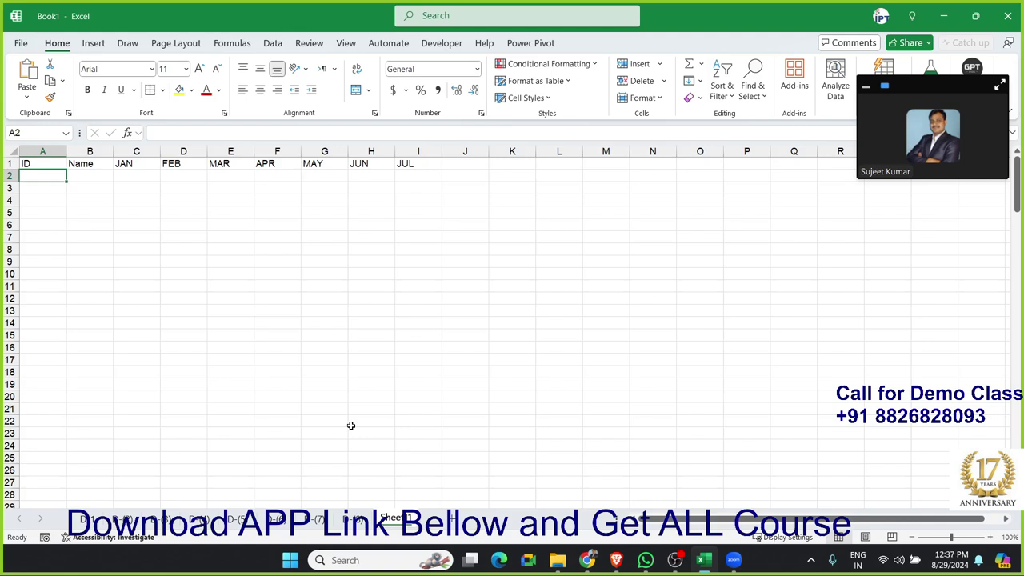
pyautogui.moveTo(587, 560)
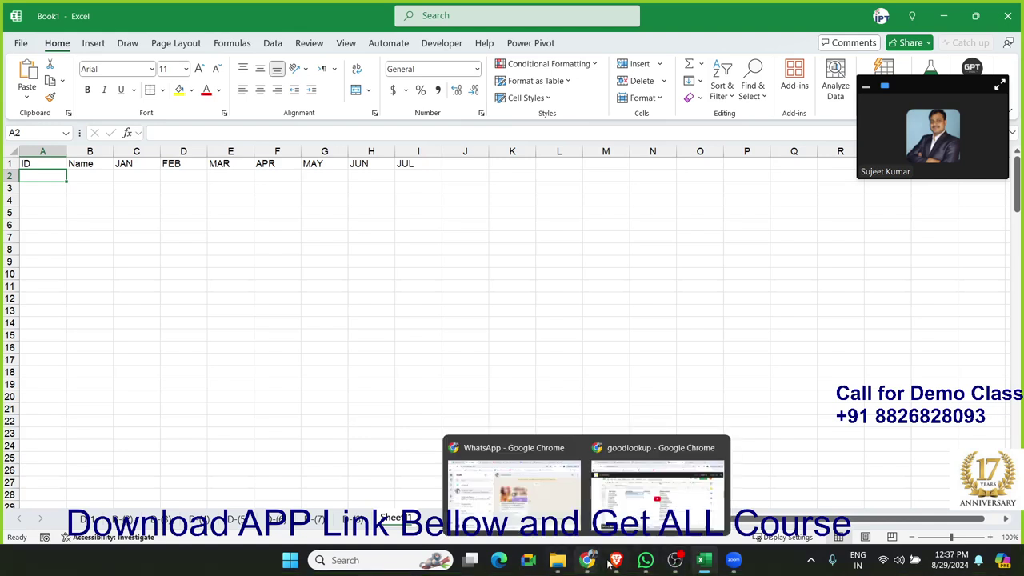
pyautogui.moveTo(657, 480)
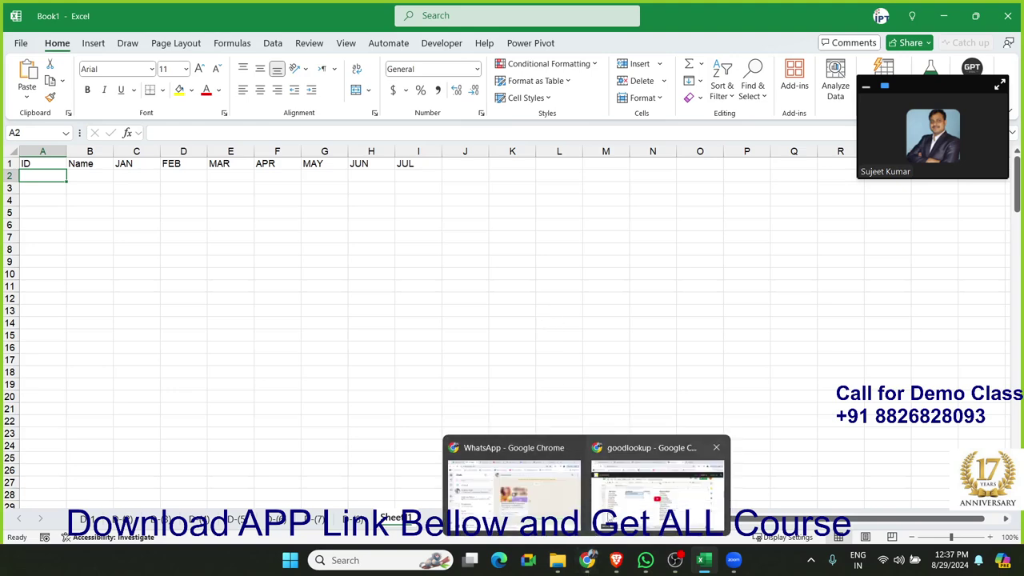
pyautogui.click(607, 516)
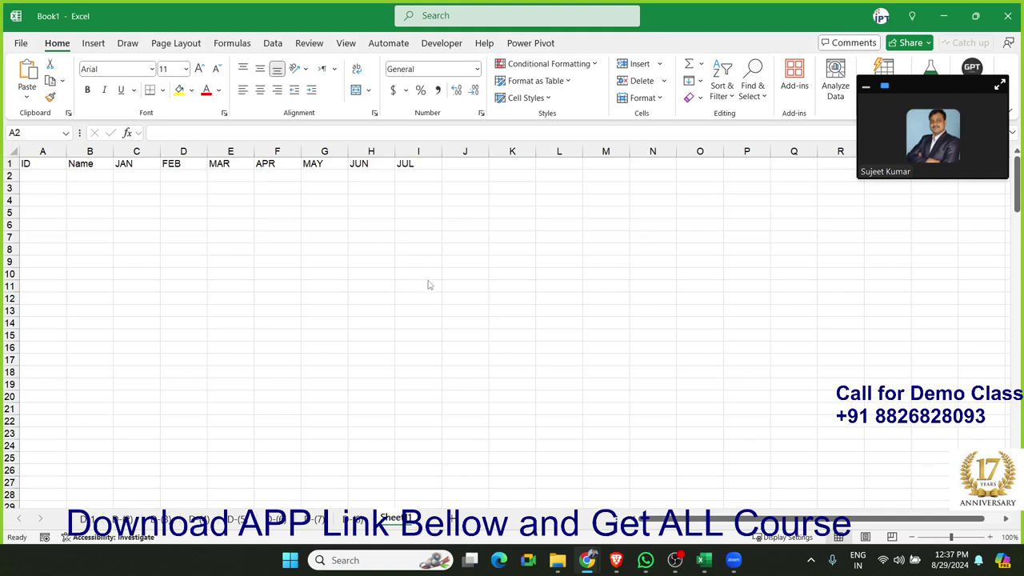
pyautogui.hotkey('alt', 'Tab')
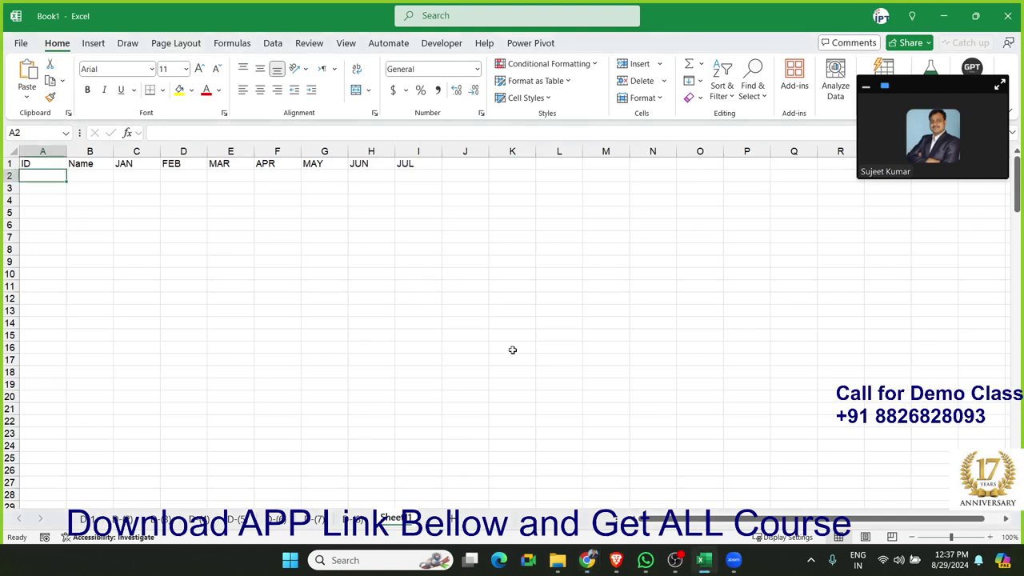
pyautogui.hotkey('alt', 'Tab')
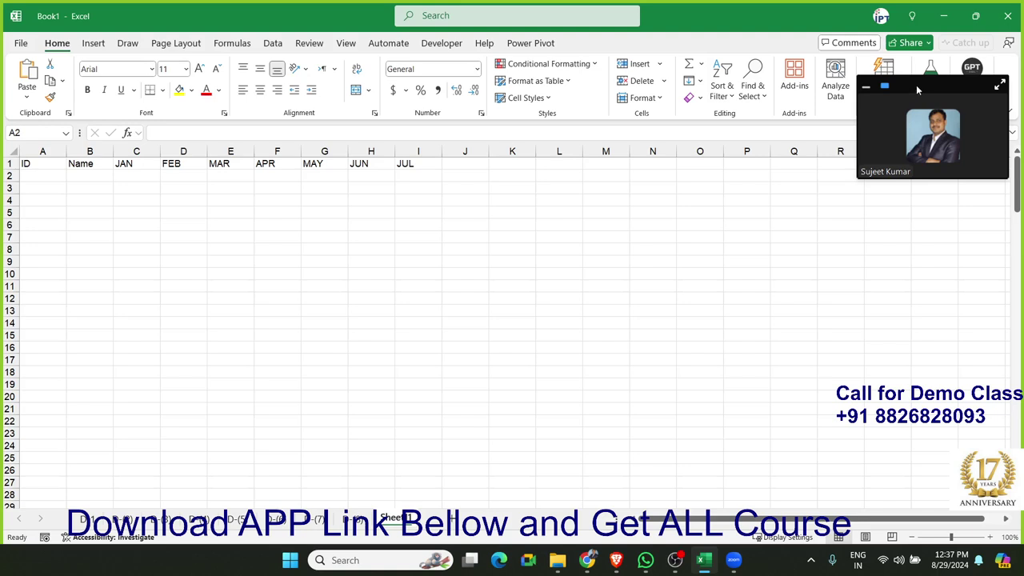
pyautogui.click(866, 86)
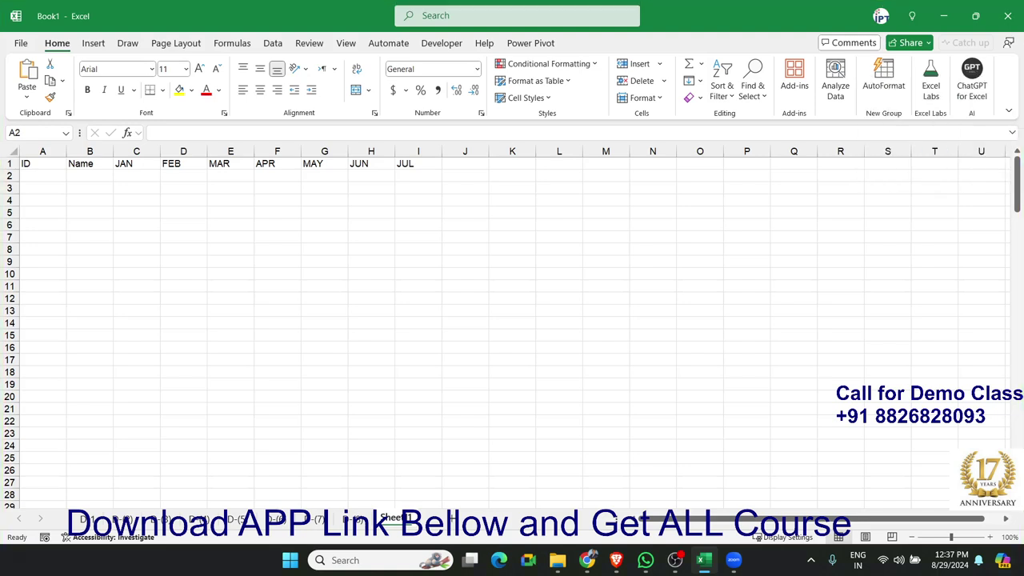
pyautogui.hotkey('alt', 'Tab')
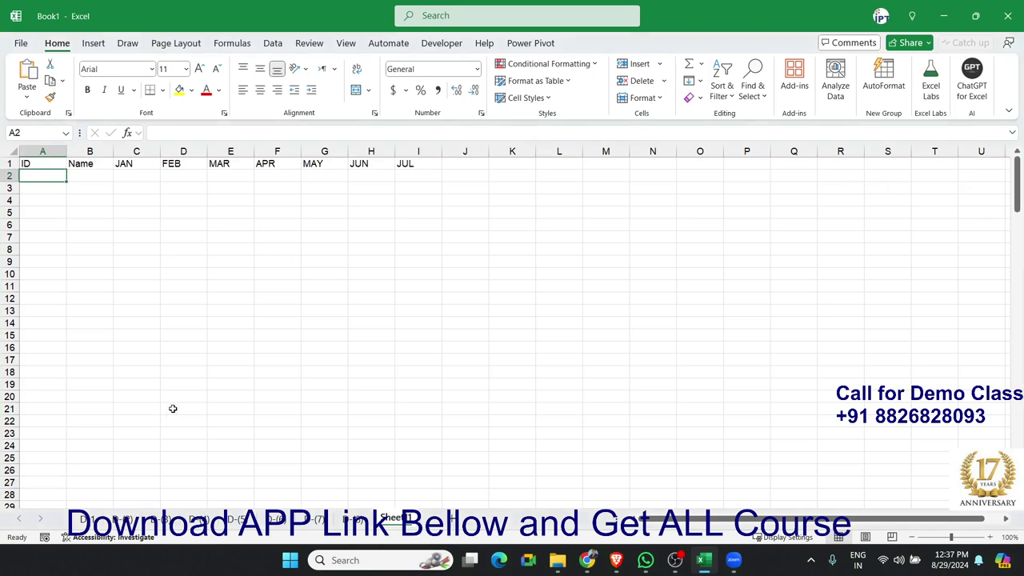
# Flip through data sheets D-(4) to D-(8) and check the random-number formula in D-(7)'s E18
pyautogui.click(121, 519)
pyautogui.click(159, 519)
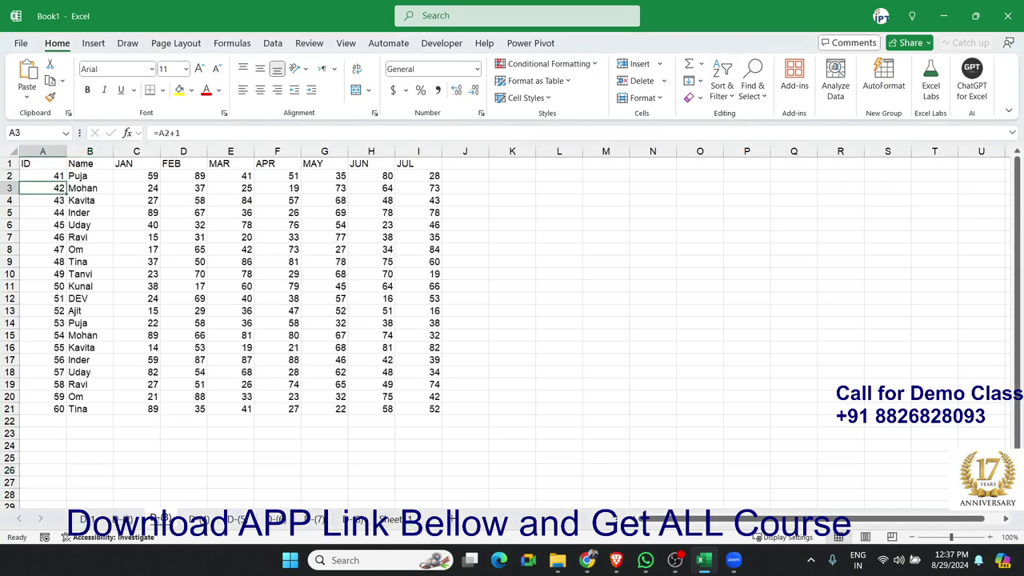
pyautogui.click(198, 519)
pyautogui.click(238, 519)
pyautogui.click(276, 519)
pyautogui.click(316, 519)
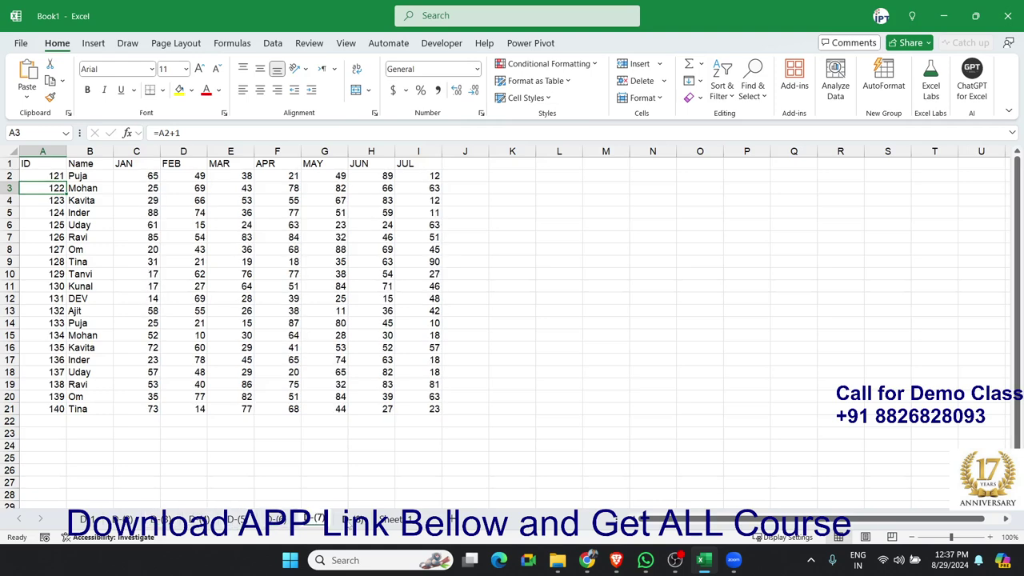
pyautogui.click(353, 519)
pyautogui.click(392, 519)
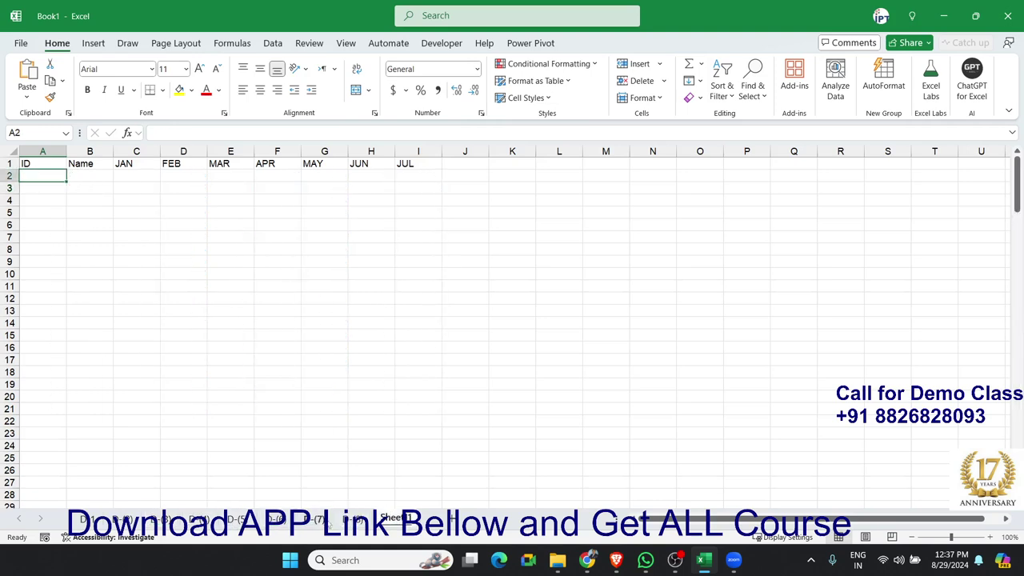
pyautogui.click(317, 519)
pyautogui.click(211, 372)
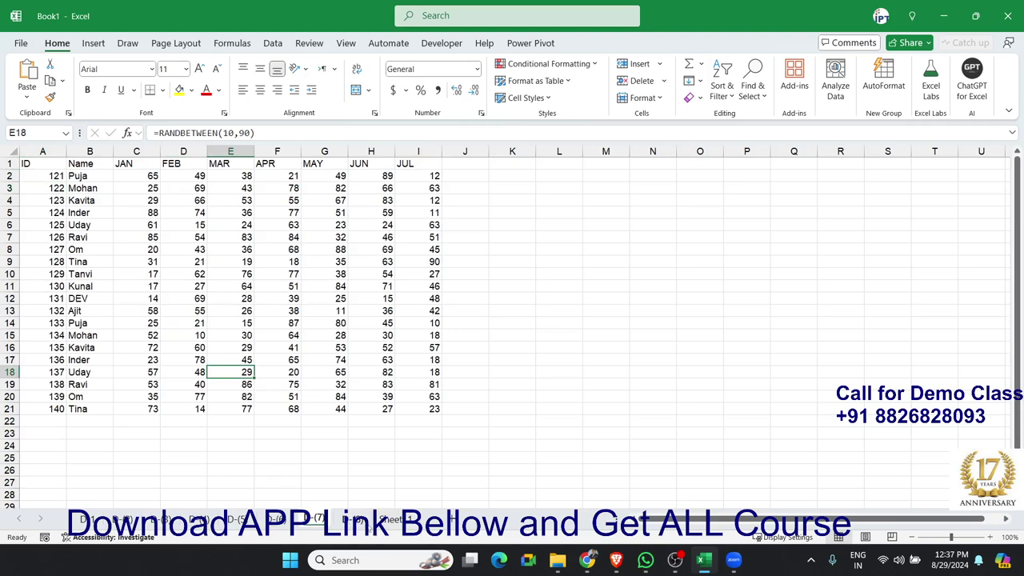
# Group the data sheets, paste A1:I21 back as fixed values, and return to Sheet1
pyautogui.click(353, 518)
pyautogui.keyDown('shift'); pyautogui.click(84, 519); pyautogui.keyUp('shift')
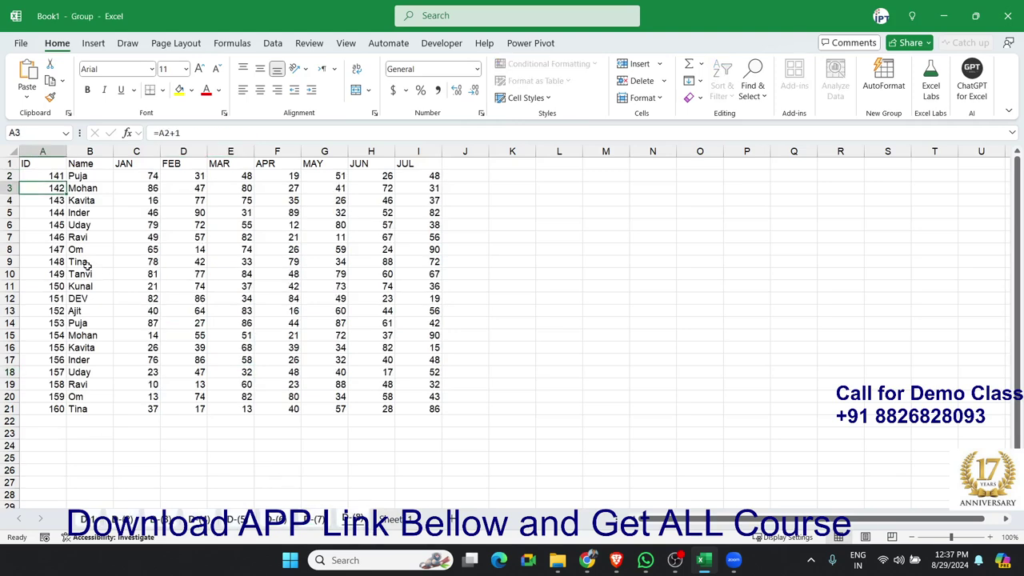
pyautogui.moveTo(64, 163); pyautogui.dragTo(419, 408)
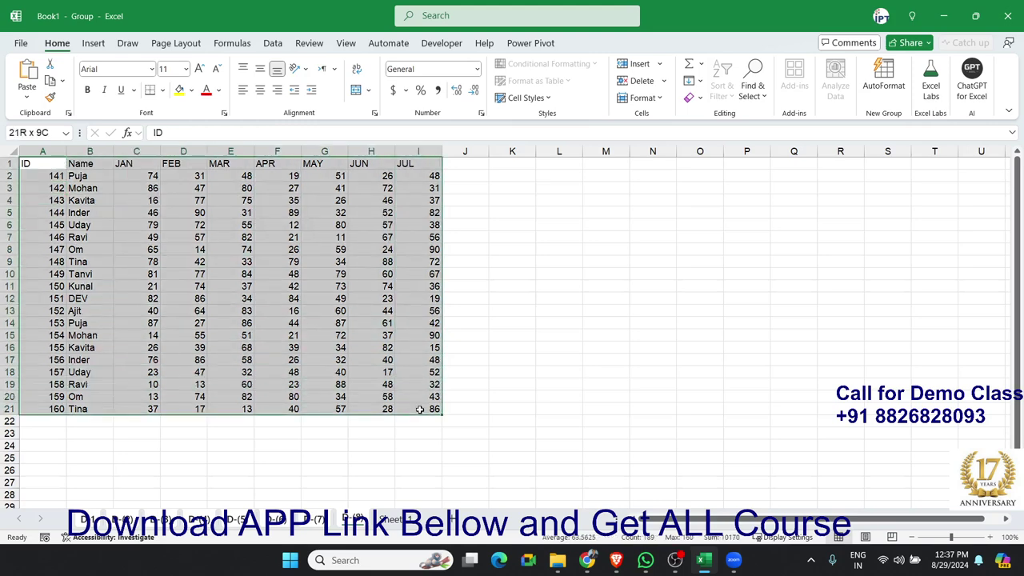
pyautogui.hotkey('ctrl', 'c')
pyautogui.click(26, 93)
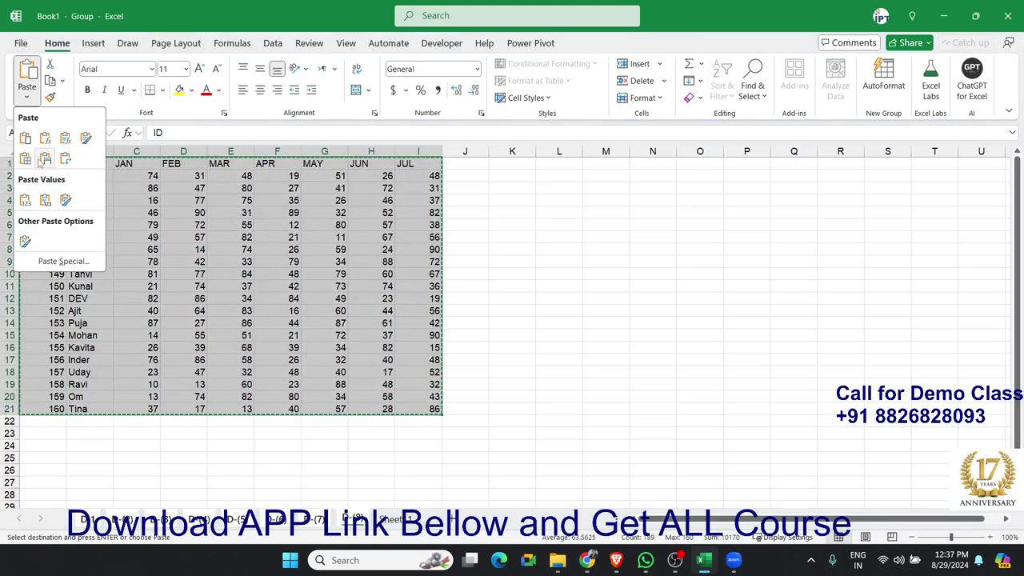
pyautogui.click(45, 158)
pyautogui.click(132, 248)
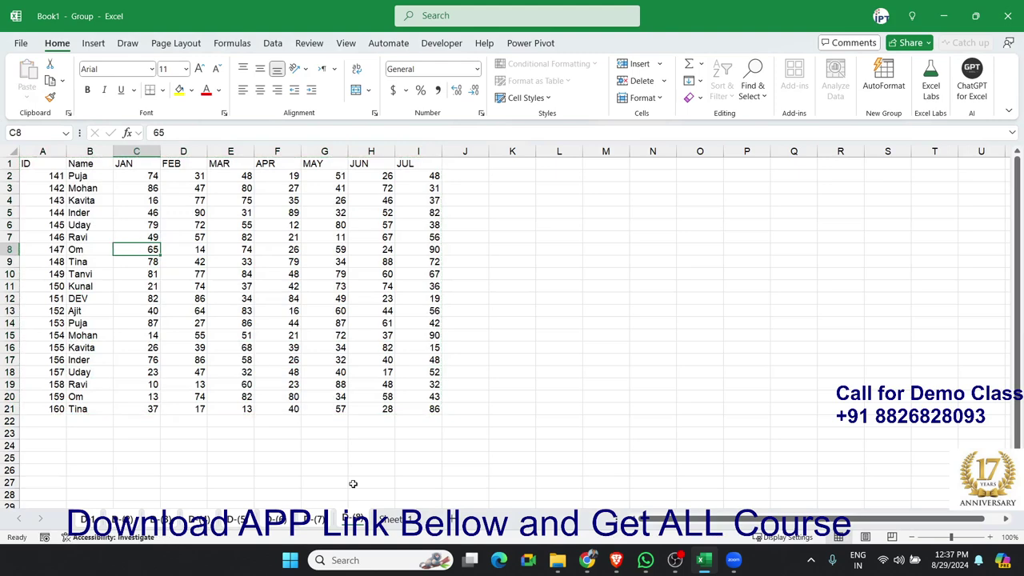
pyautogui.click(396, 519)
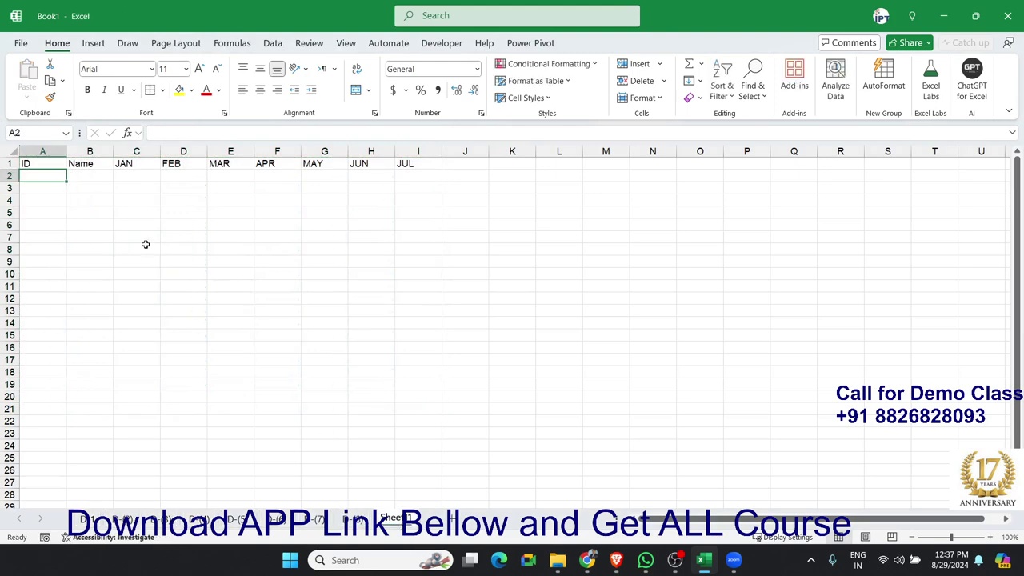
# Enter ID 21 in A2 and inspect the ID columns on D-1, D-(2) and D-(4)
pyautogui.write('2')
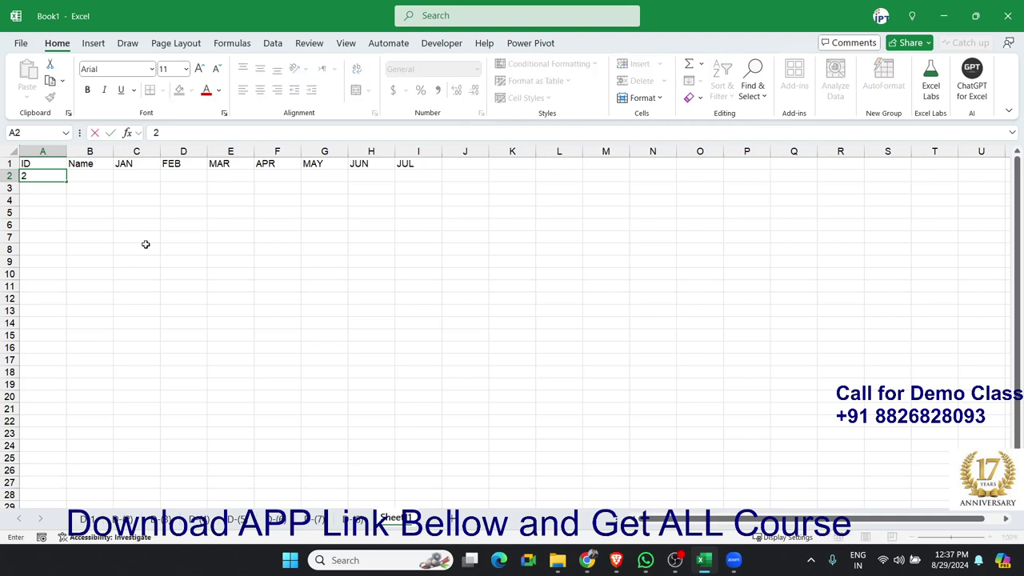
pyautogui.write('1')
pyautogui.press('Tab')
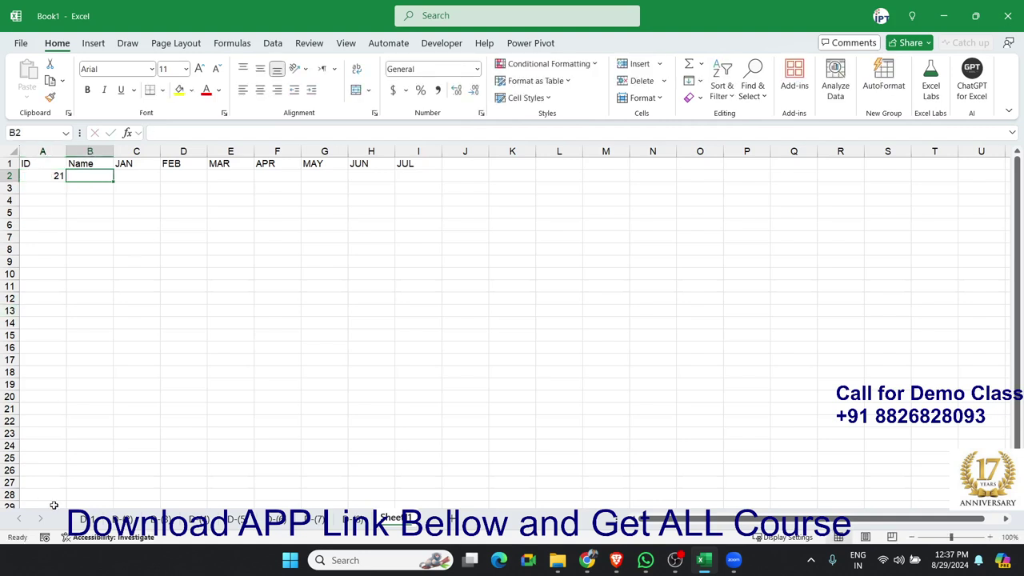
pyautogui.click(122, 519)
pyautogui.click(86, 519)
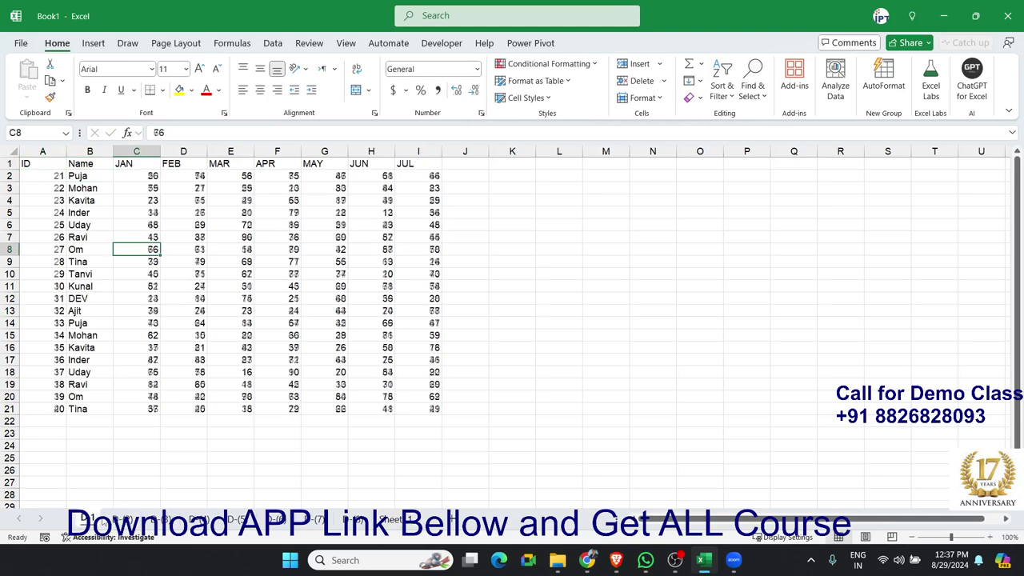
pyautogui.click(198, 519)
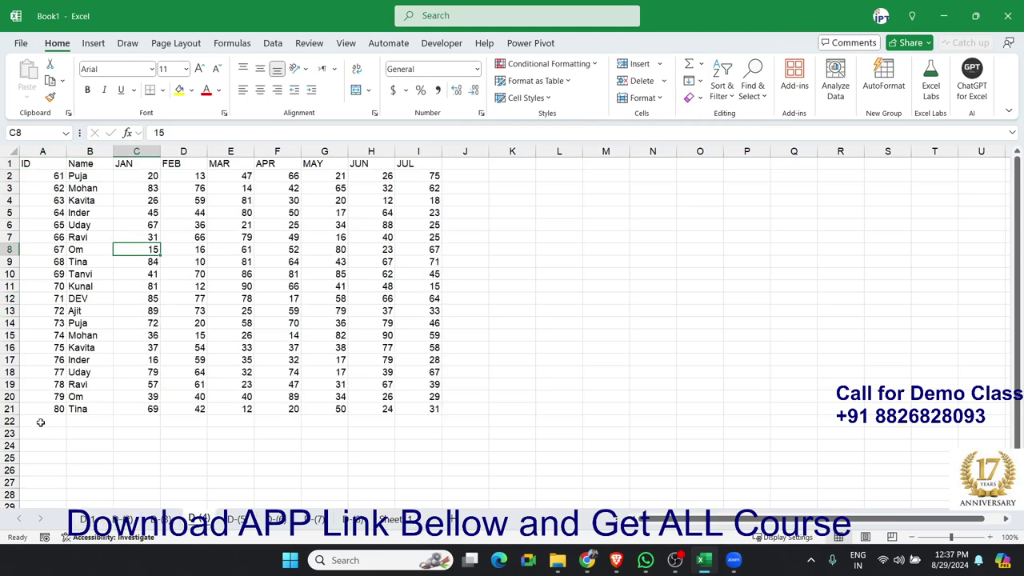
pyautogui.moveTo(40, 421); pyautogui.dragTo(48, 227)
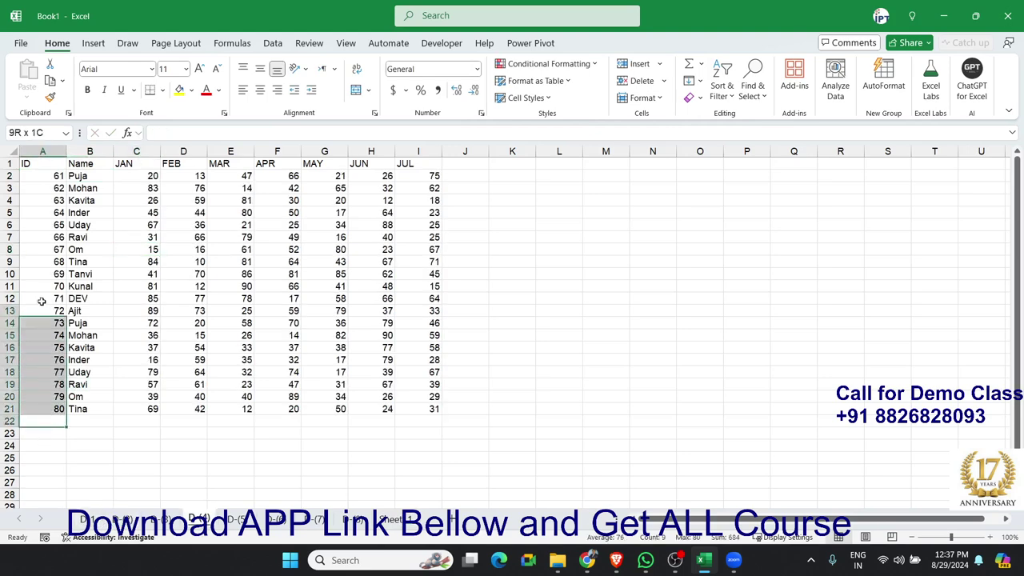
pyautogui.click(394, 519)
# Start B2 as =IFERROR(VLOOKUP(A2, D-1 columns A–I, 2, 0), …)
pyautogui.write('=')
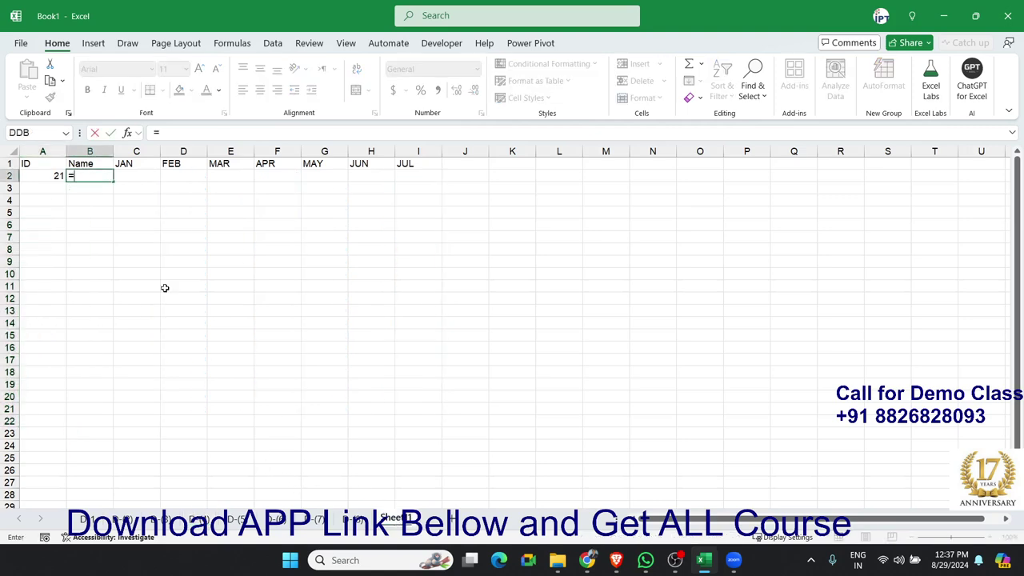
pyautogui.write('IF')
pyautogui.press('Down')
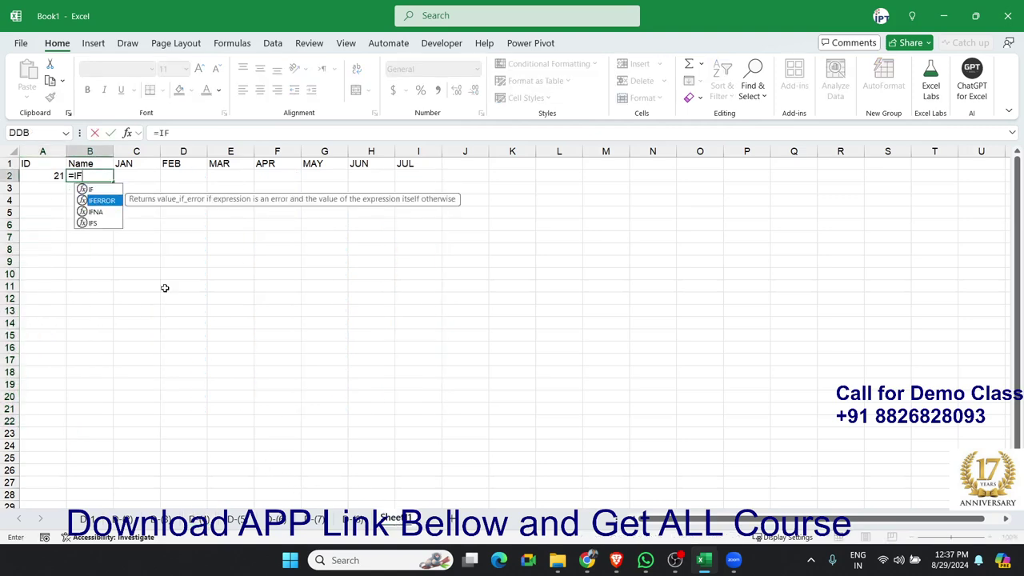
pyautogui.press('Tab')
pyautogui.write('VL')
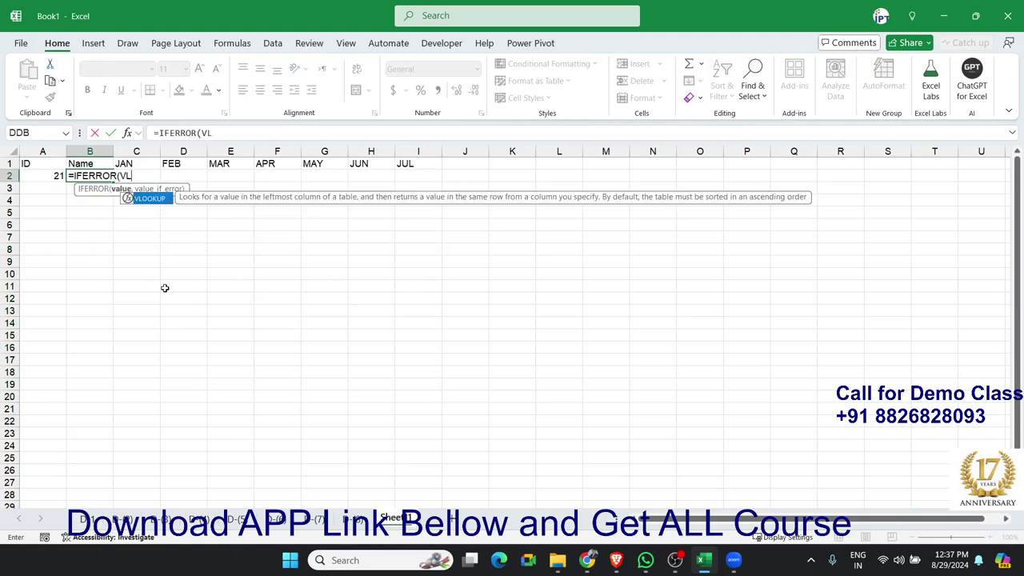
pyautogui.press('Tab')
pyautogui.press('Left')
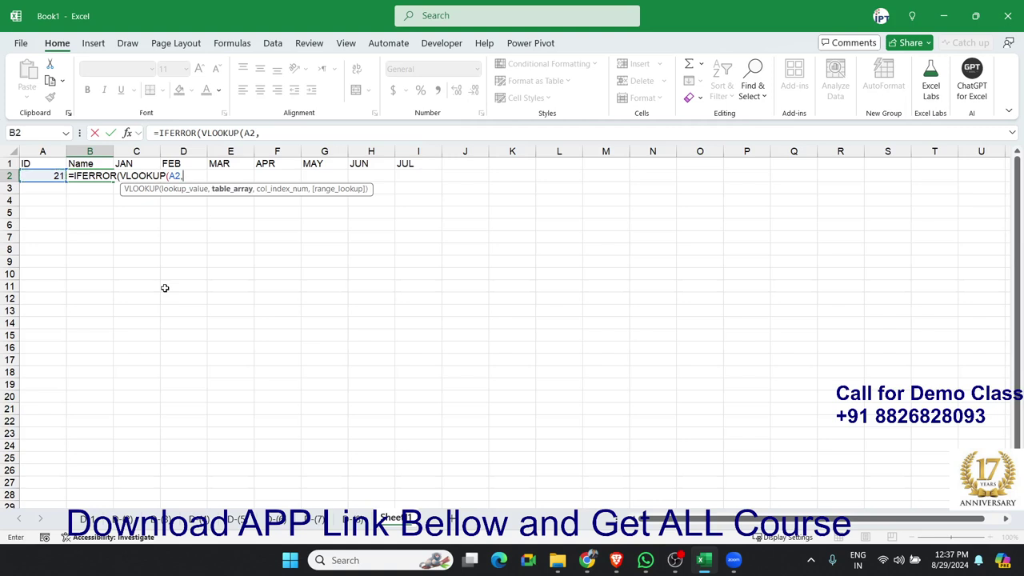
pyautogui.write(',')
pyautogui.click(96, 518)
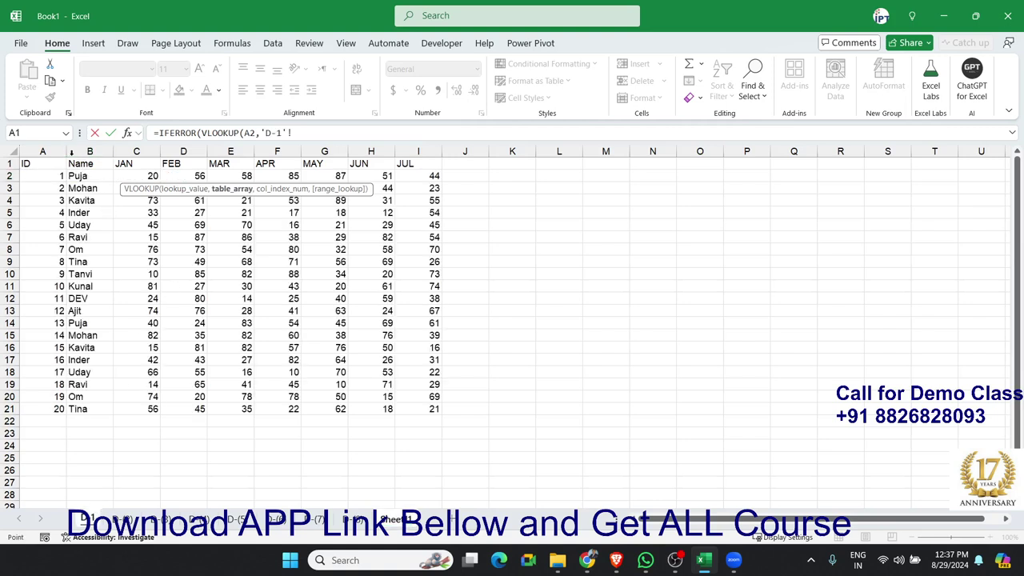
pyautogui.click(57, 151)
pyautogui.moveTo(58, 151); pyautogui.dragTo(408, 192)
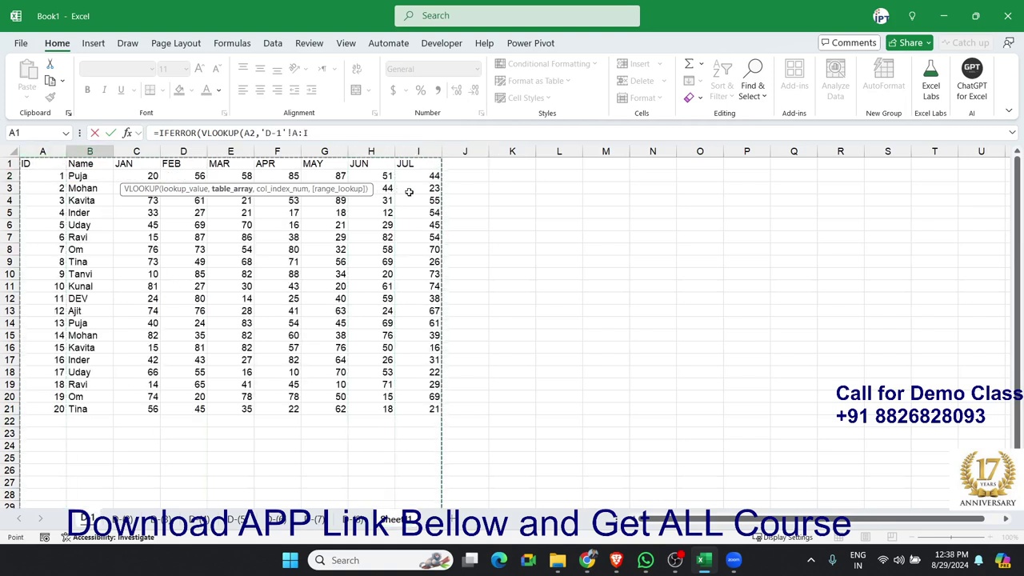
pyautogui.write(',2,')
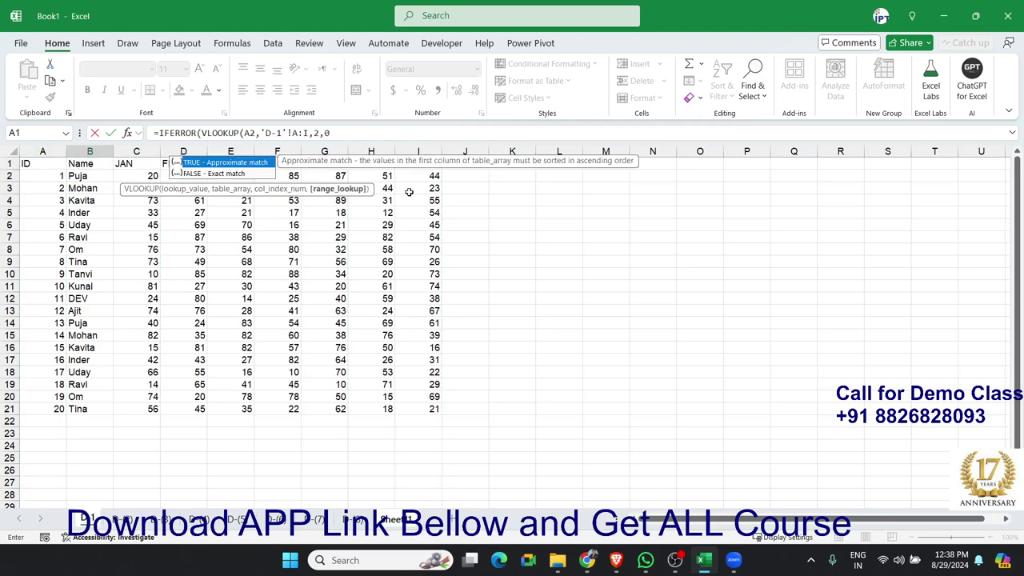
pyautogui.write('0),VL')
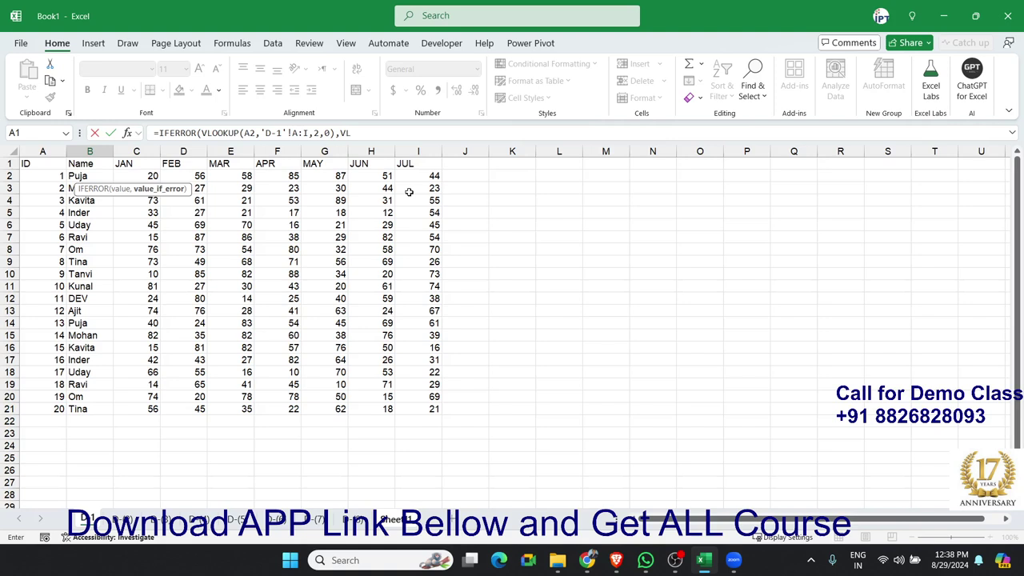
# Add the fallback VLOOKUP on D-(2), commit with the correction, and move the Puja result to L2
pyautogui.press('Tab')
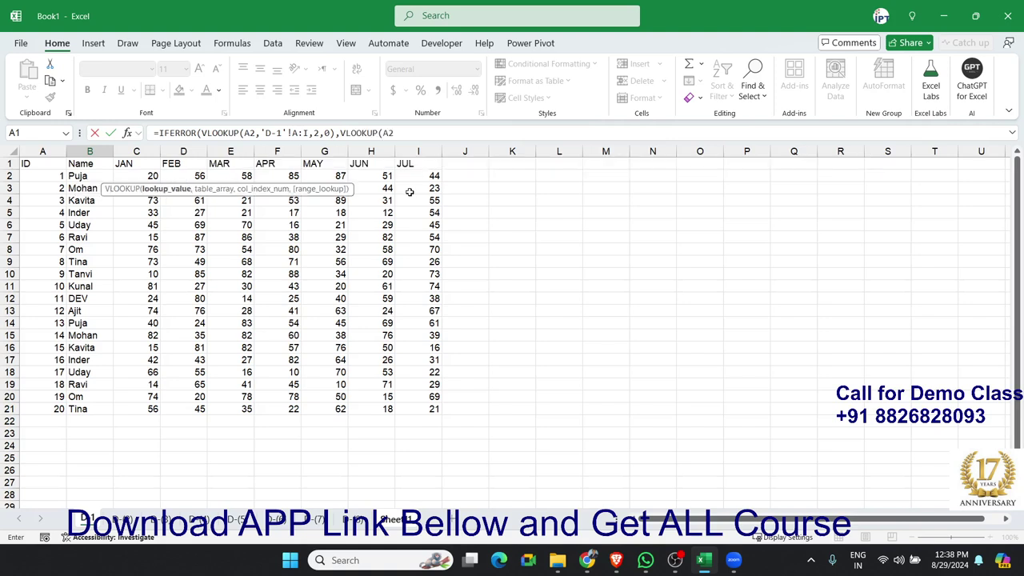
pyautogui.write(',')
pyautogui.click(123, 519)
pyautogui.moveTo(43, 151); pyautogui.dragTo(432, 175)
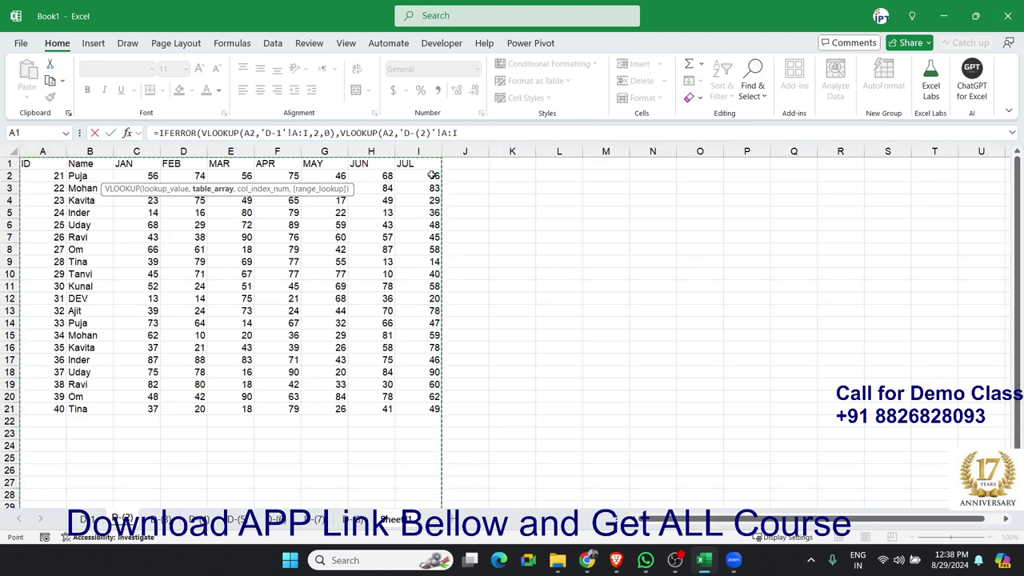
pyautogui.write(',2,0')
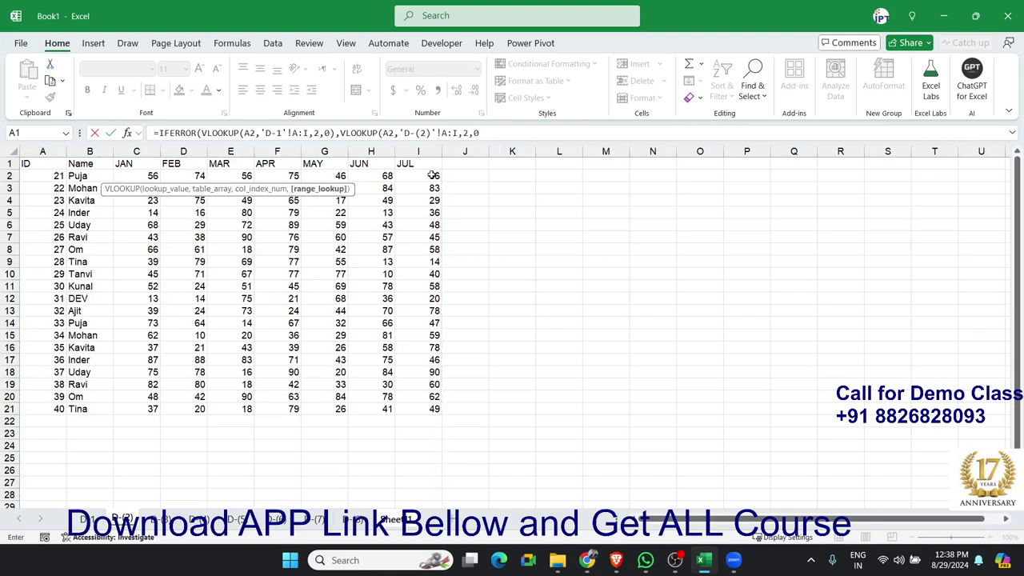
pyautogui.write(')')
pyautogui.press('Return')
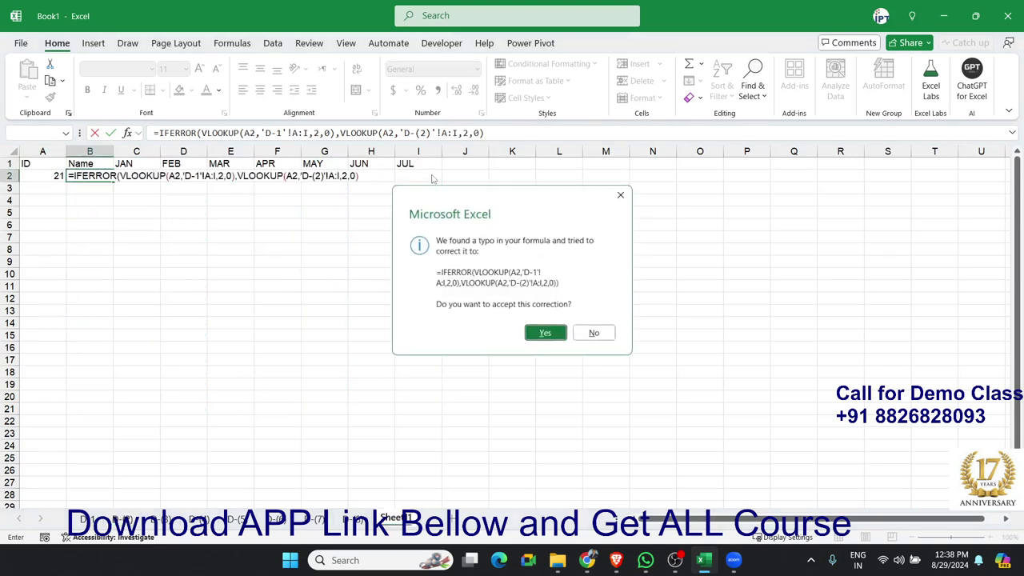
pyautogui.press('Return')
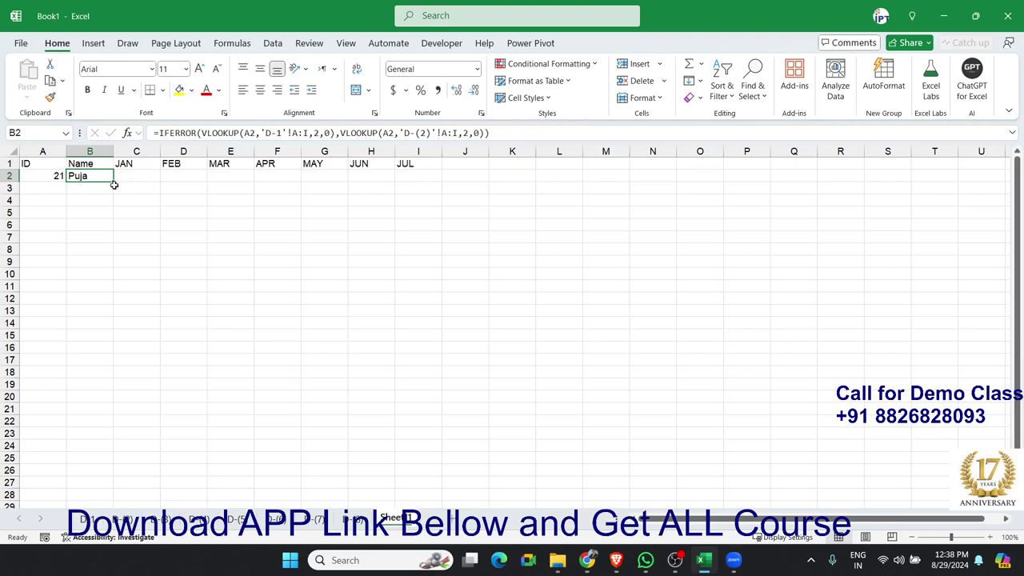
pyautogui.moveTo(114, 183)
pyautogui.mouseDown()
pyautogui.moveTo(510, 201)
pyautogui.moveTo(545, 181)
pyautogui.mouseUp()
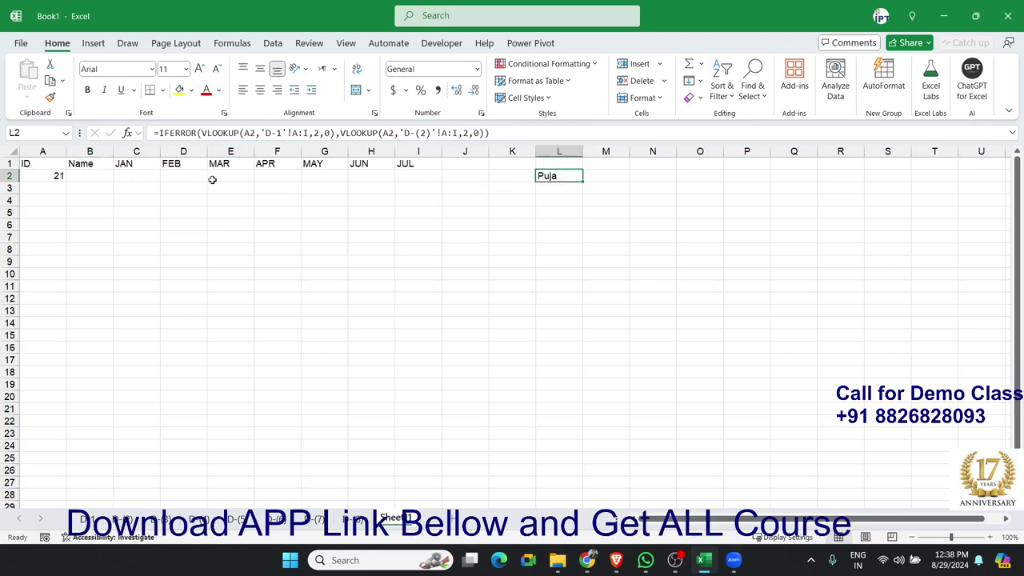
pyautogui.click(105, 178)
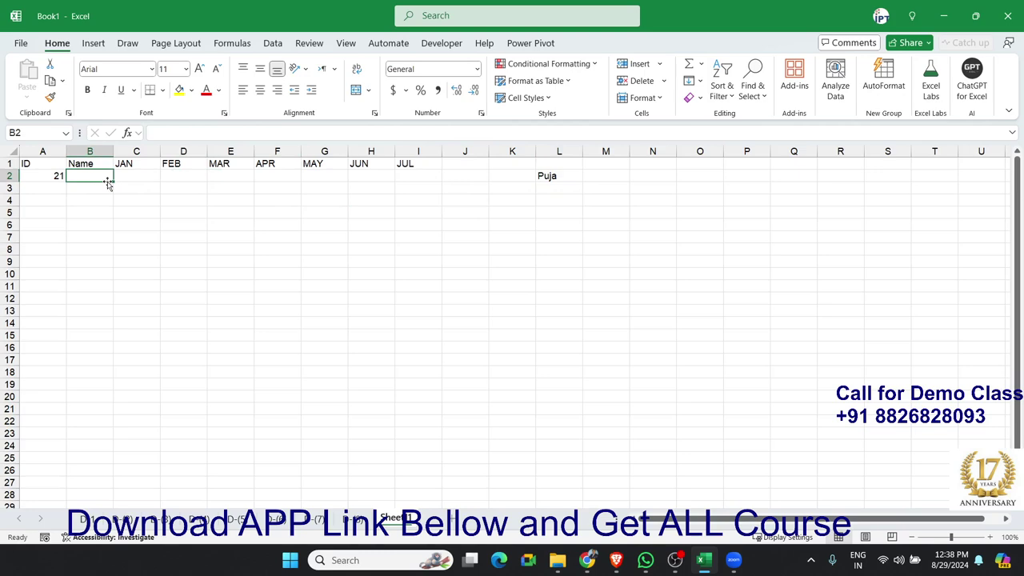
pyautogui.write('=')
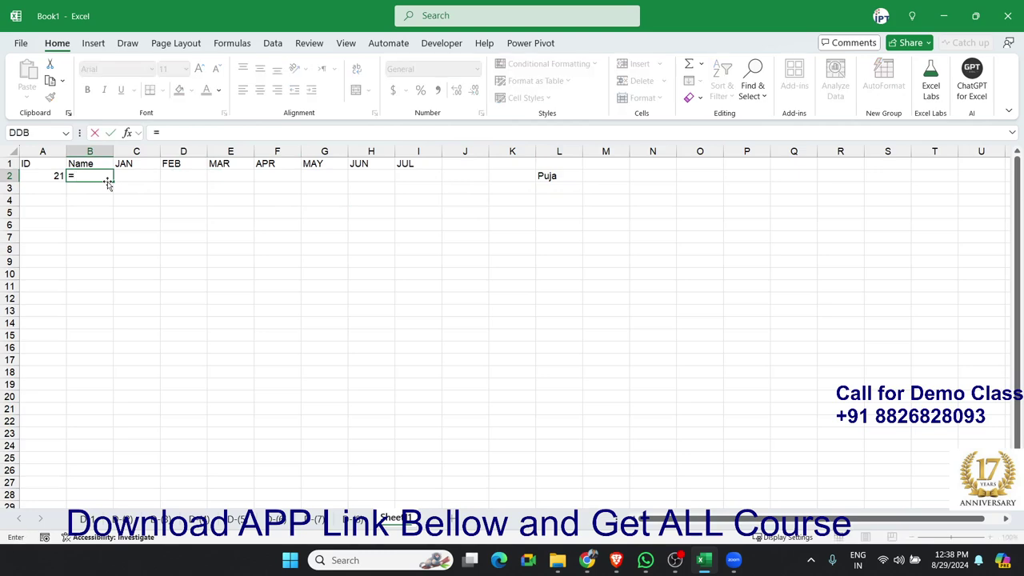
pyautogui.write('VS')
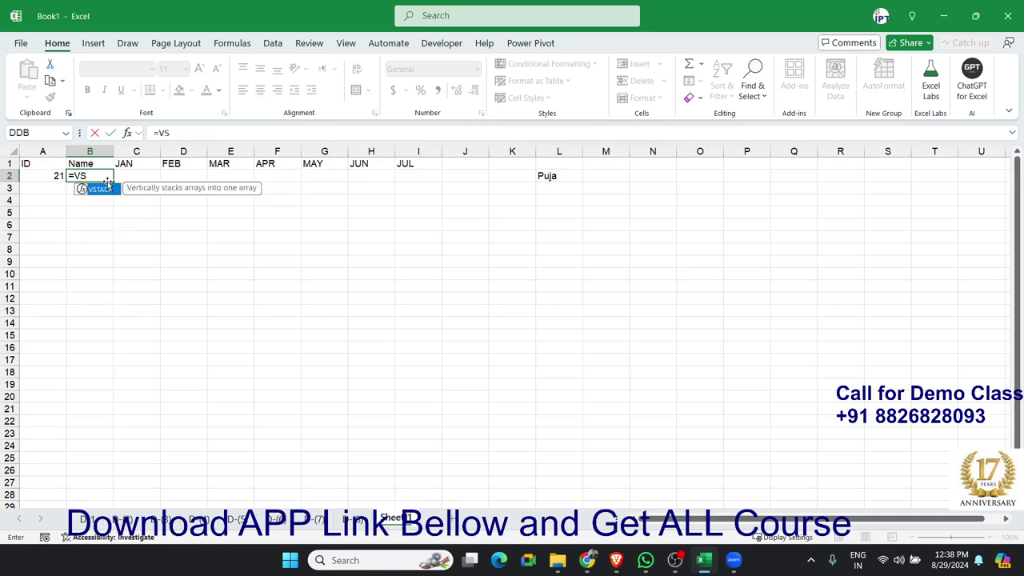
pyautogui.press('Tab')
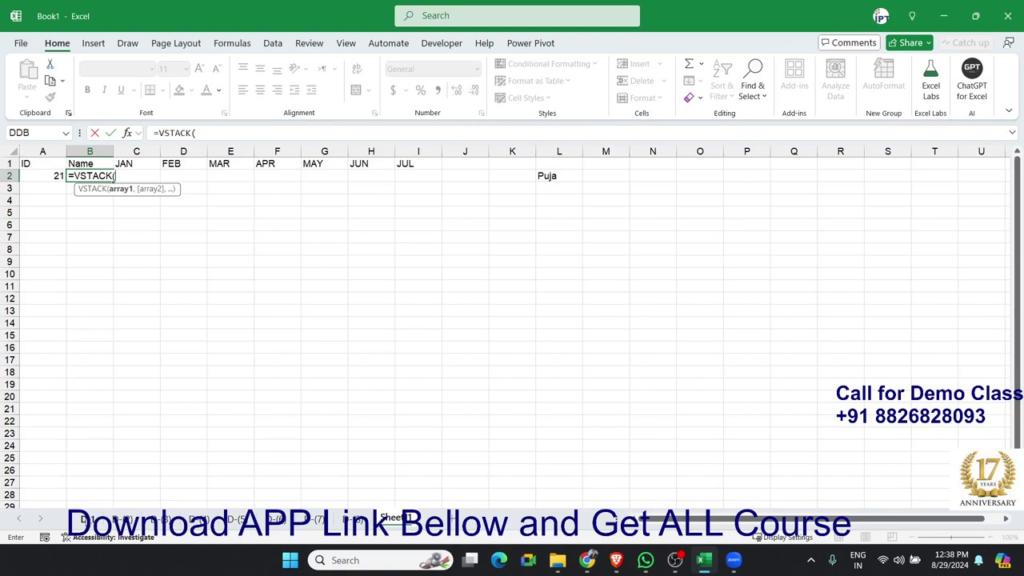
pyautogui.click(87, 518)
pyautogui.click(48, 164)
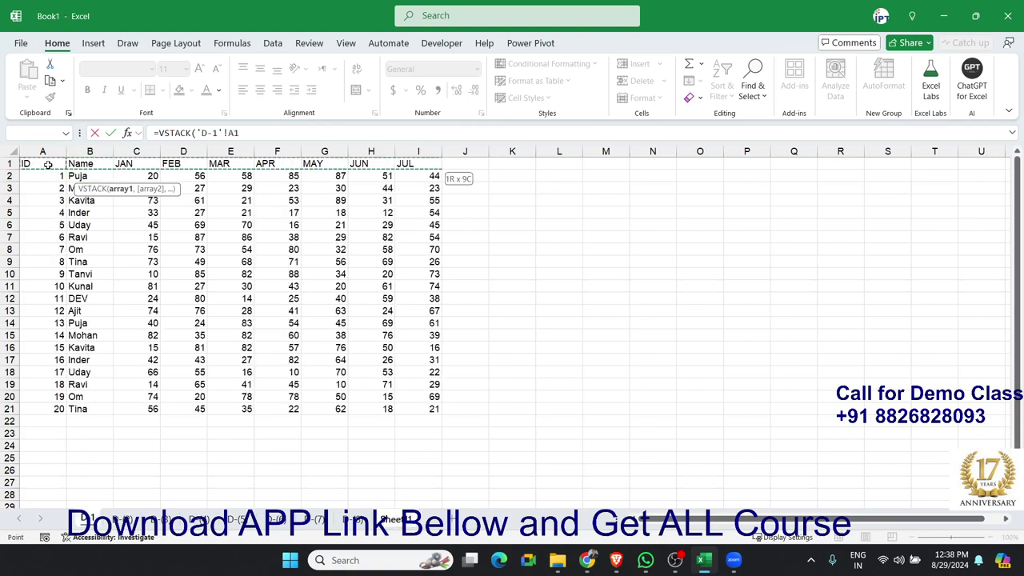
pyautogui.moveTo(48, 164); pyautogui.dragTo(432, 409)
pyautogui.write(",'D-(2)'!")
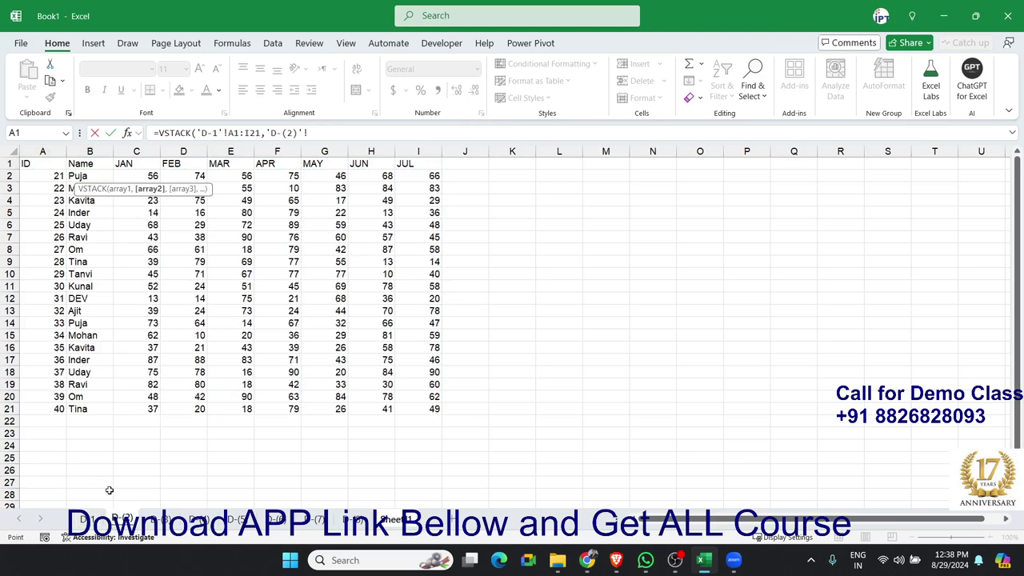
pyautogui.click(121, 518)
pyautogui.click(53, 164)
pyautogui.moveTo(53, 164); pyautogui.dragTo(432, 409)
pyautogui.write(',')
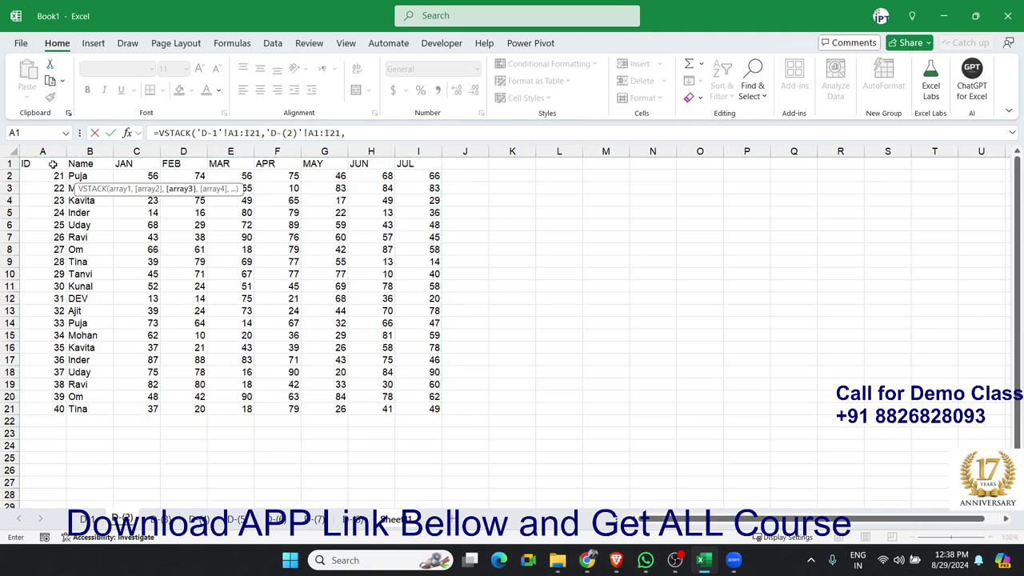
pyautogui.click(160, 518)
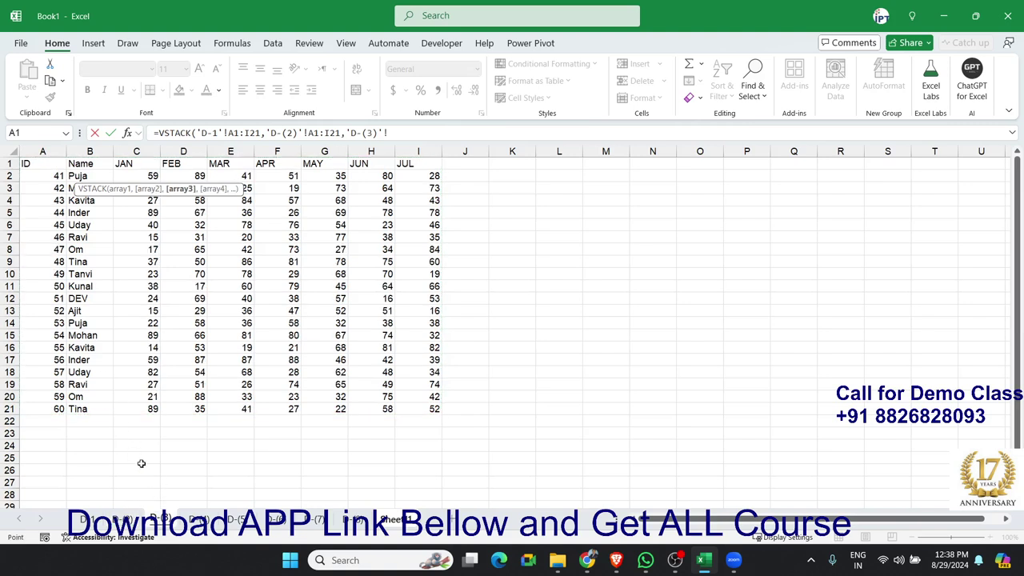
pyautogui.click(48, 152)
pyautogui.moveTo(53, 163); pyautogui.dragTo(436, 412)
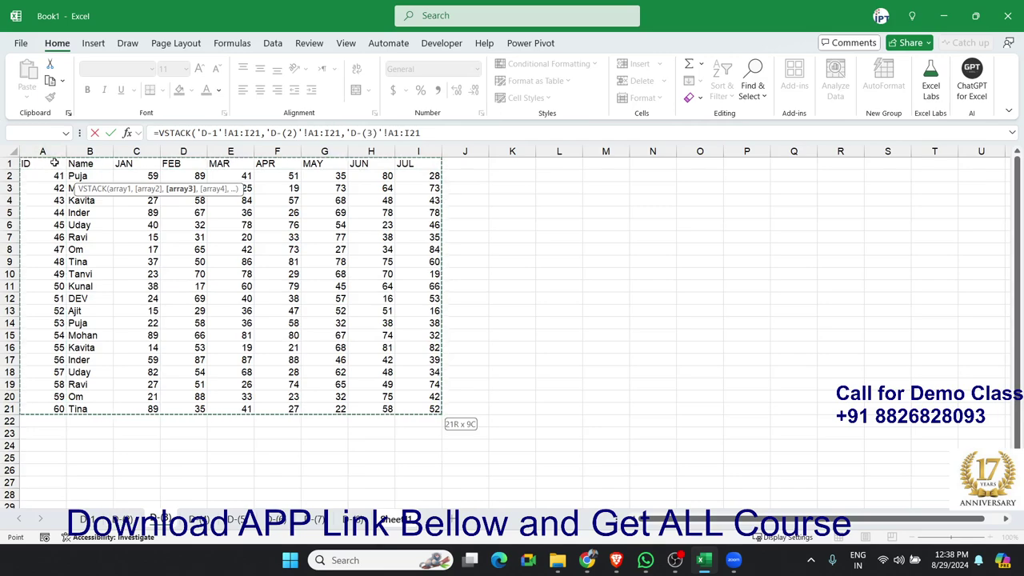
pyautogui.write(')')
pyautogui.press('Return')
pyautogui.press('Up')
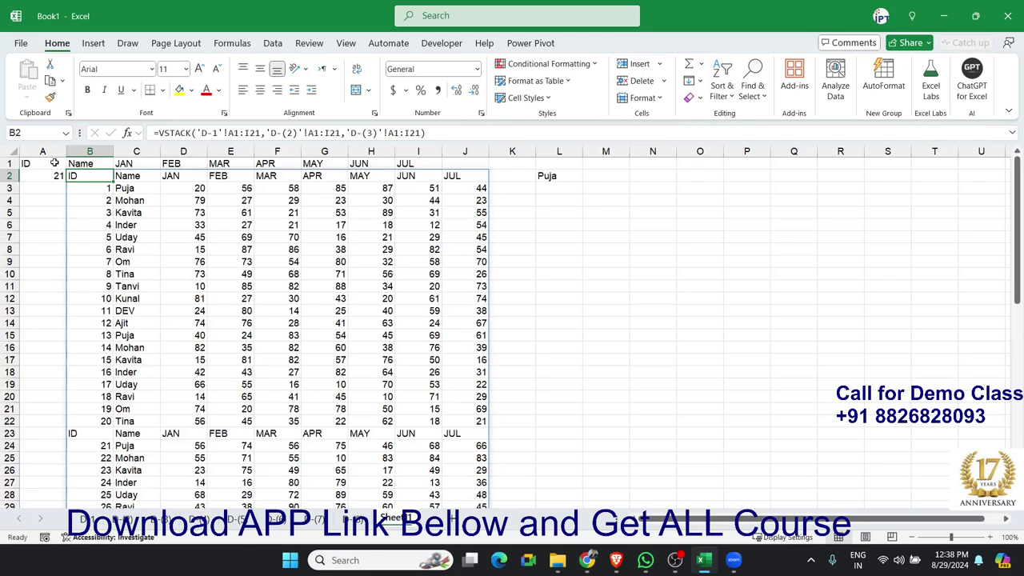
pyautogui.hotkey('ctrl', 'Down')
pyautogui.hotkey('ctrl', 'Up')
pyautogui.hotkey('ctrl', 'shift', 'Down')
pyautogui.hotkey('ctrl', 'shift', 'Up')
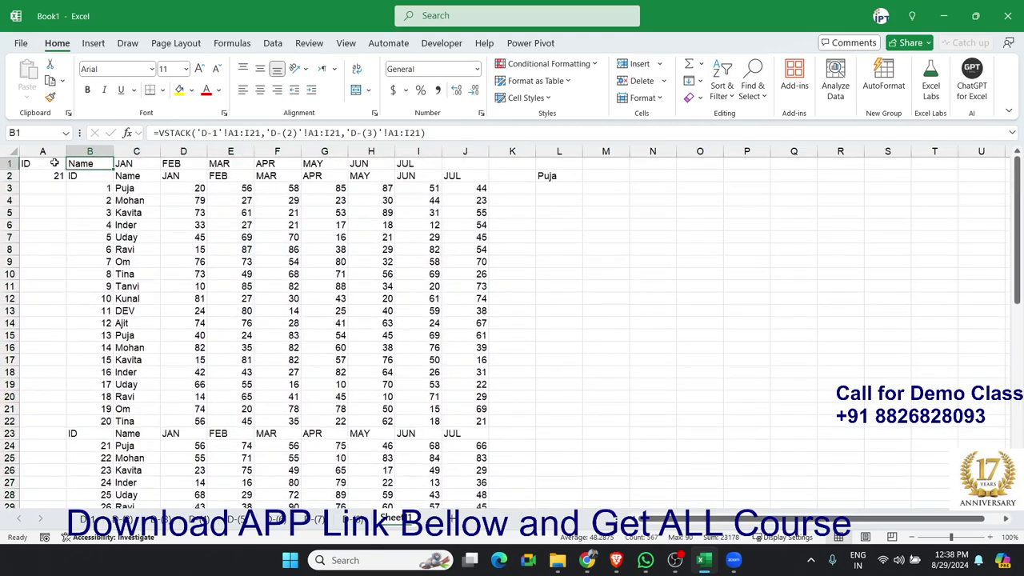
pyautogui.hotkey('ctrl', 'shift', 'Right')
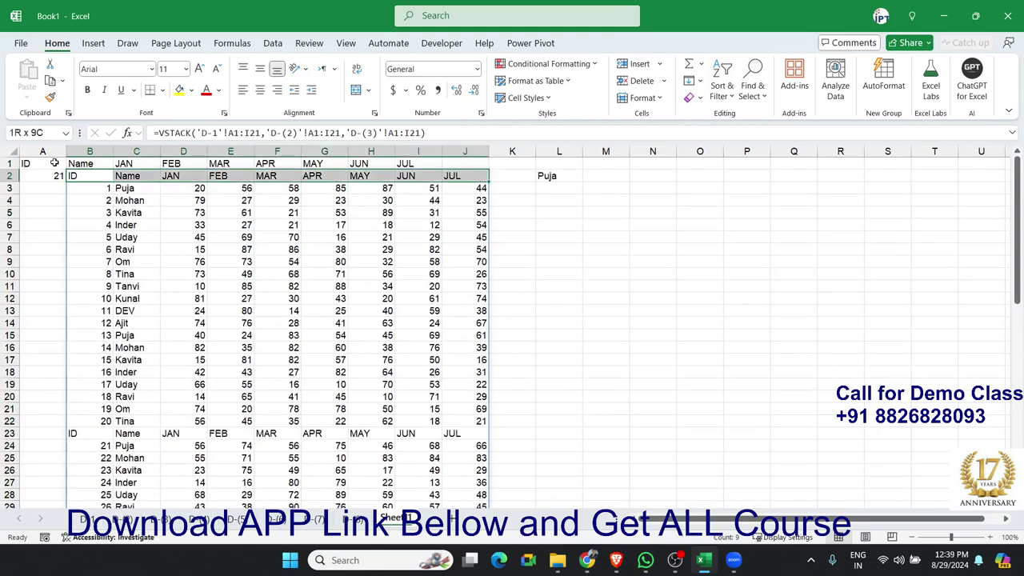
pyautogui.hotkey('ctrl', 'shift', 'Down')
pyautogui.press('Delete')
# Enter =VSTACK('D-1:D-(8)'!A1:I21) in B2 to stack all eight data sheets
pyautogui.press('Up')
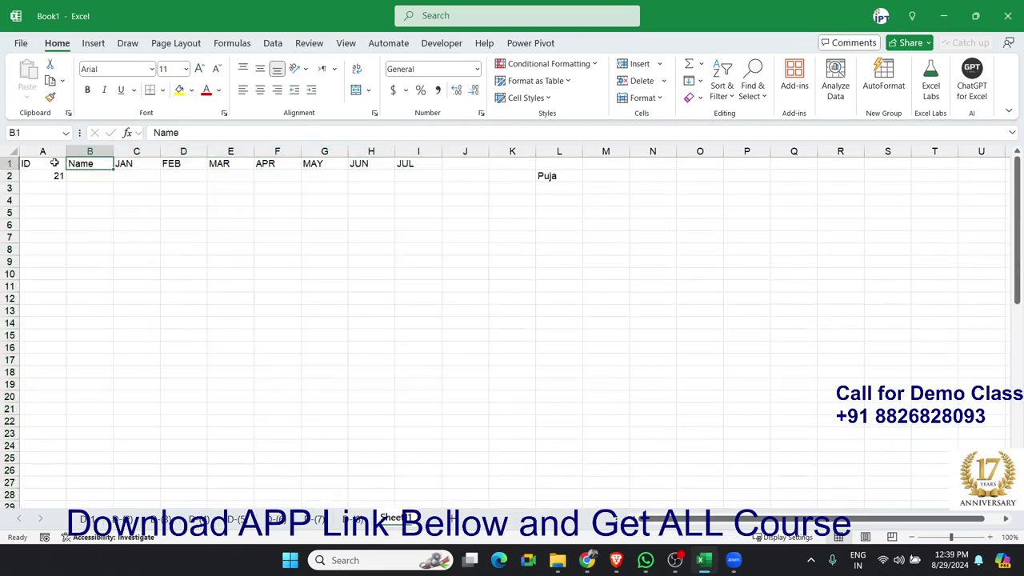
pyautogui.press('Down')
pyautogui.write('=')
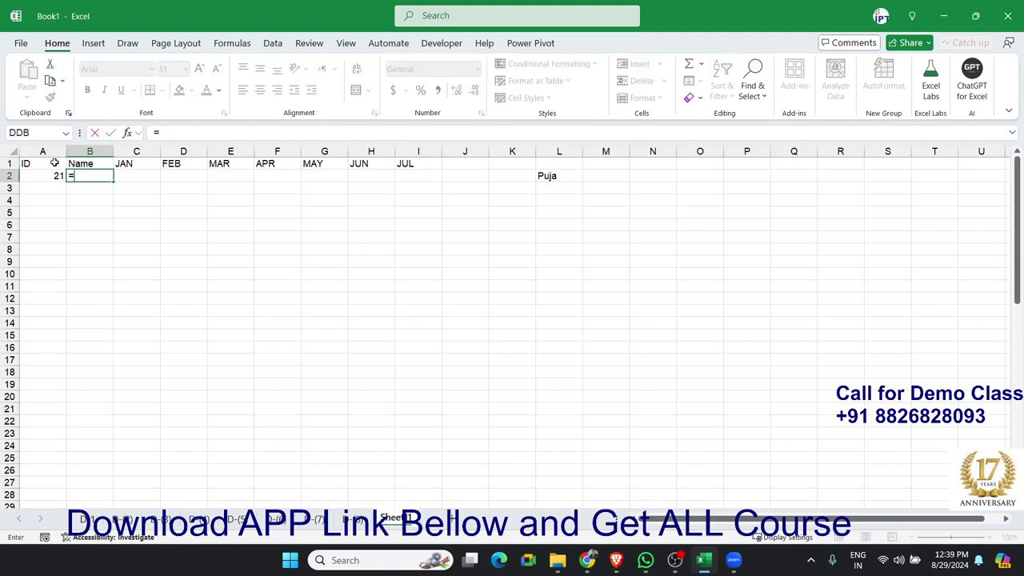
pyautogui.write('VS')
pyautogui.press('Tab')
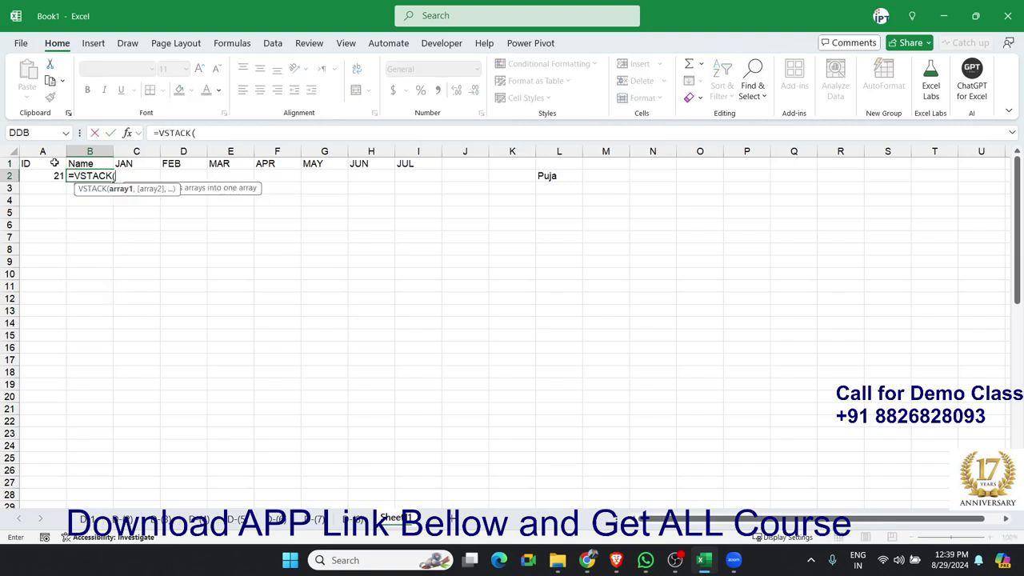
pyautogui.click(87, 518)
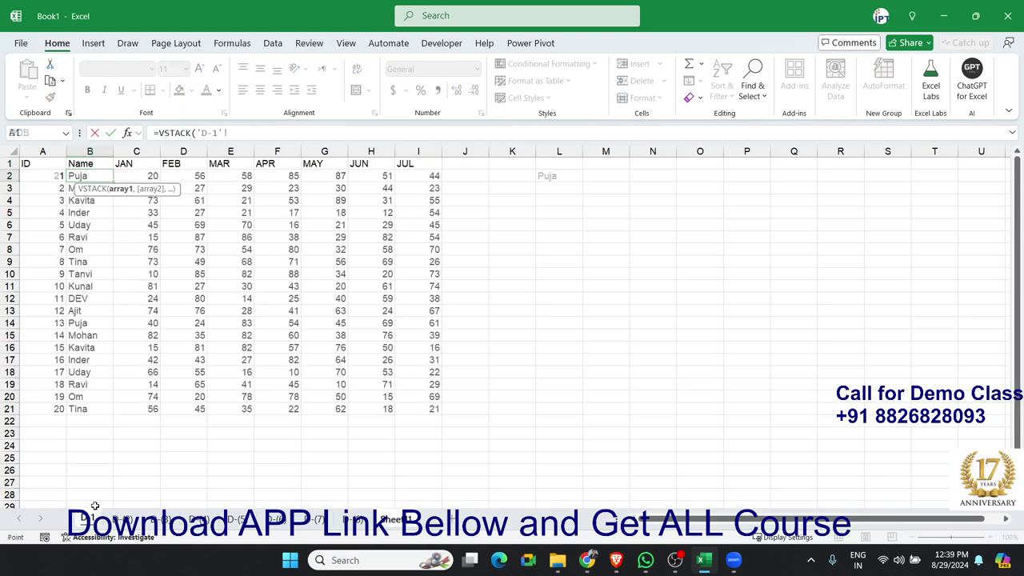
pyautogui.click(58, 167)
pyautogui.hotkey('ctrl', 'shift', 'Right')
pyautogui.hotkey('ctrl', 'shift', 'Down')
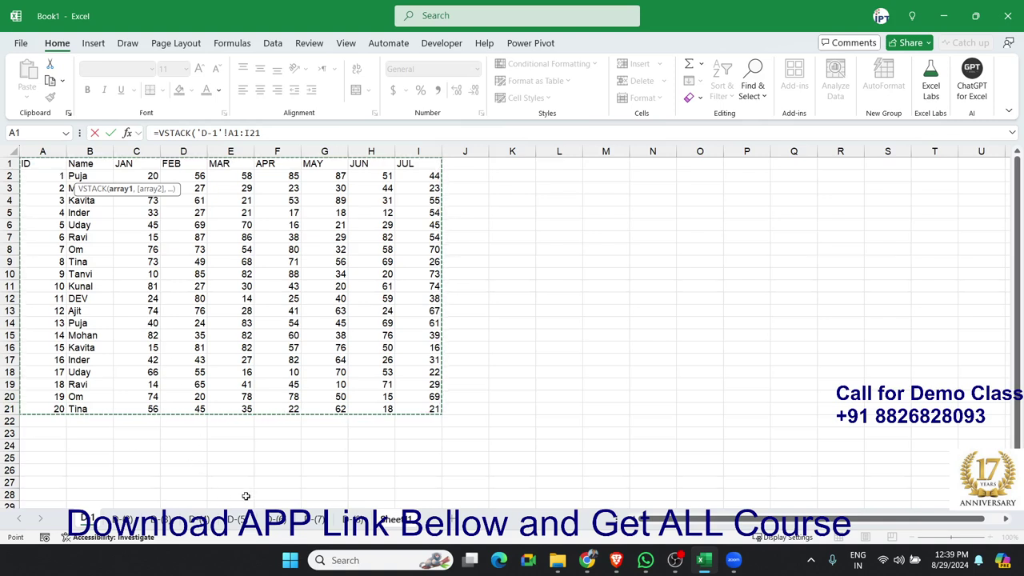
pyautogui.keyDown('shift'); pyautogui.click(357, 519); pyautogui.keyUp('shift')
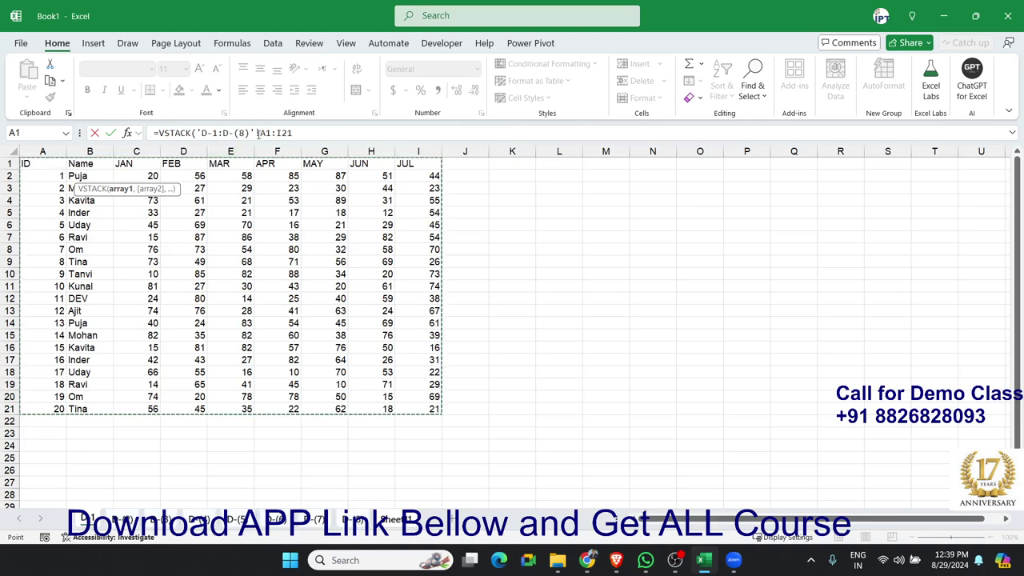
pyautogui.click(317, 134)
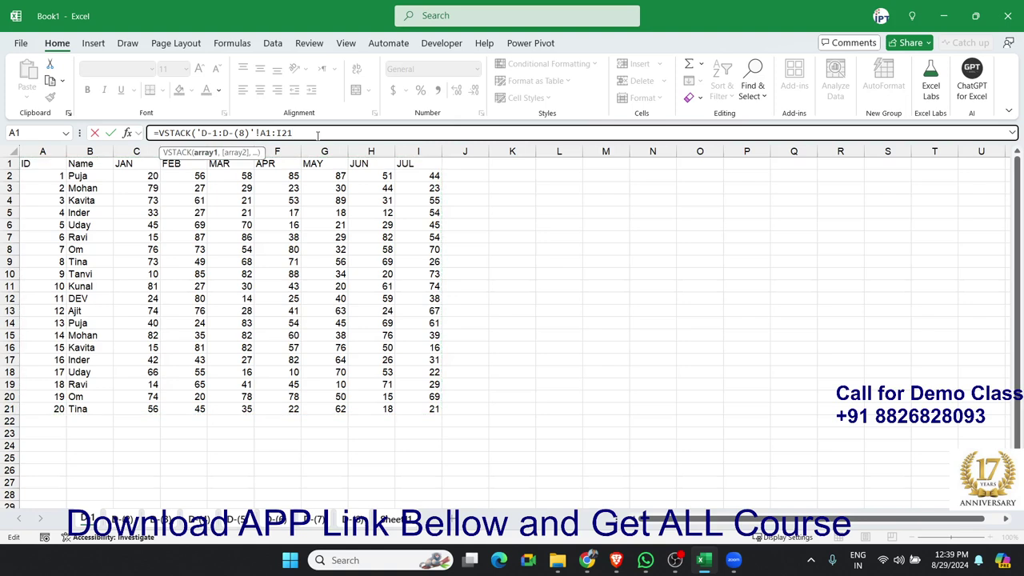
pyautogui.write(')')
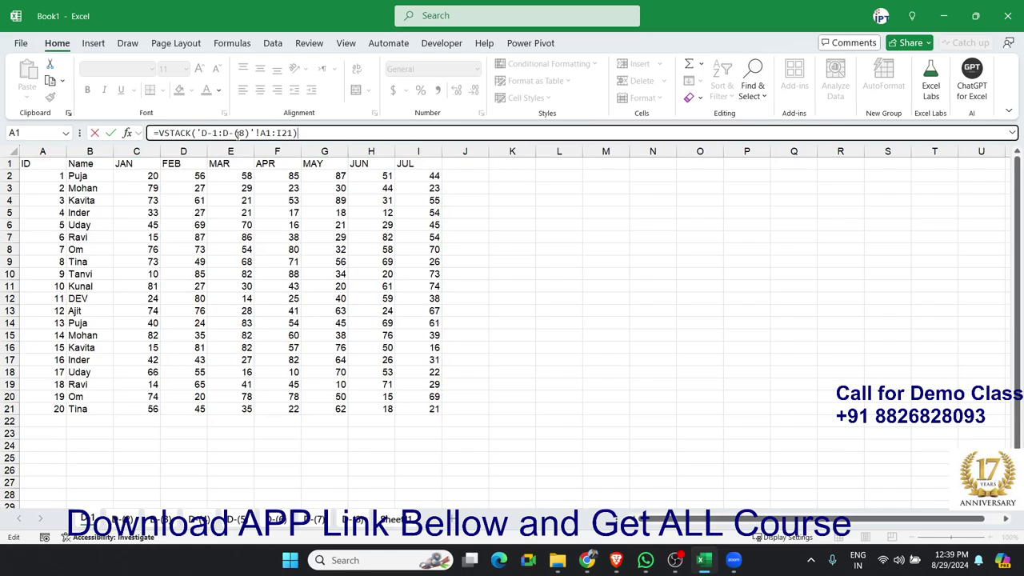
pyautogui.press('Return')
# Scroll through the stacked IDs 1–160, then reopen B2's formula for editing
pyautogui.scroll(-7, 244, 275)
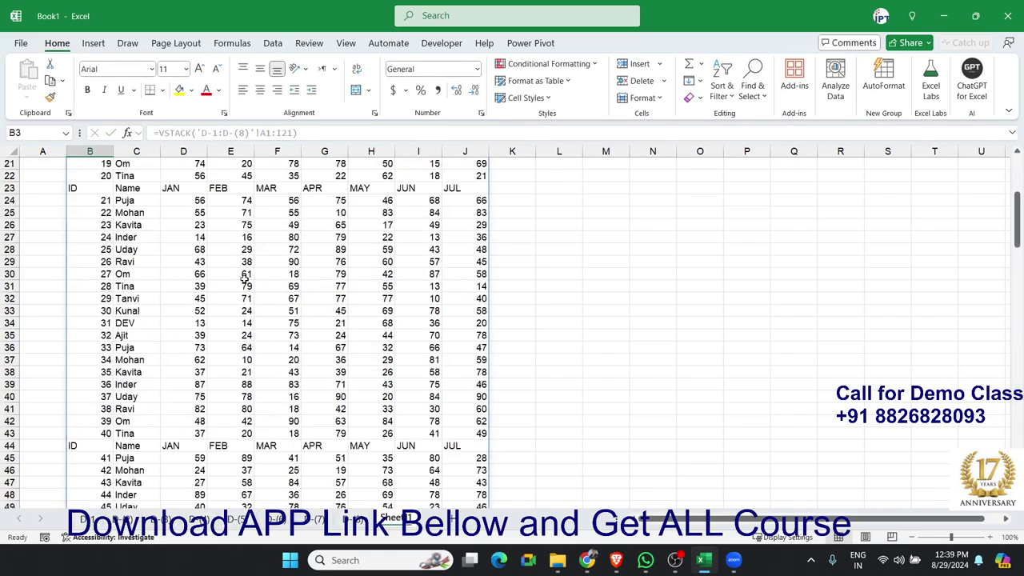
pyautogui.scroll(-12, 244, 276)
pyautogui.scroll(-8, 245, 276)
pyautogui.scroll(-13, 244, 276)
pyautogui.scroll(-8, 245, 276)
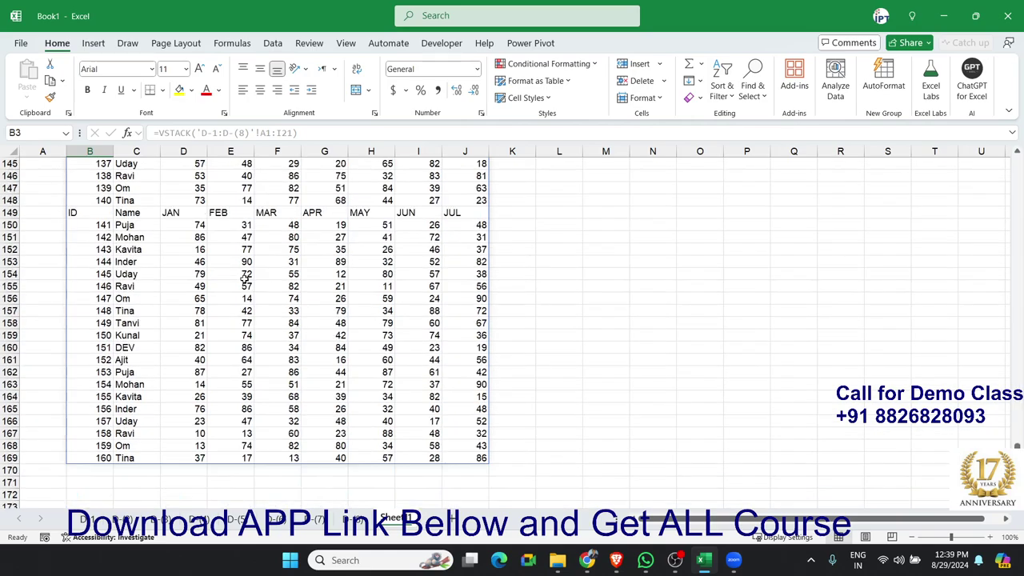
pyautogui.scroll(7, 245, 276)
pyautogui.scroll(9, 245, 276)
pyautogui.scroll(11, 244, 276)
pyautogui.scroll(19, 245, 276)
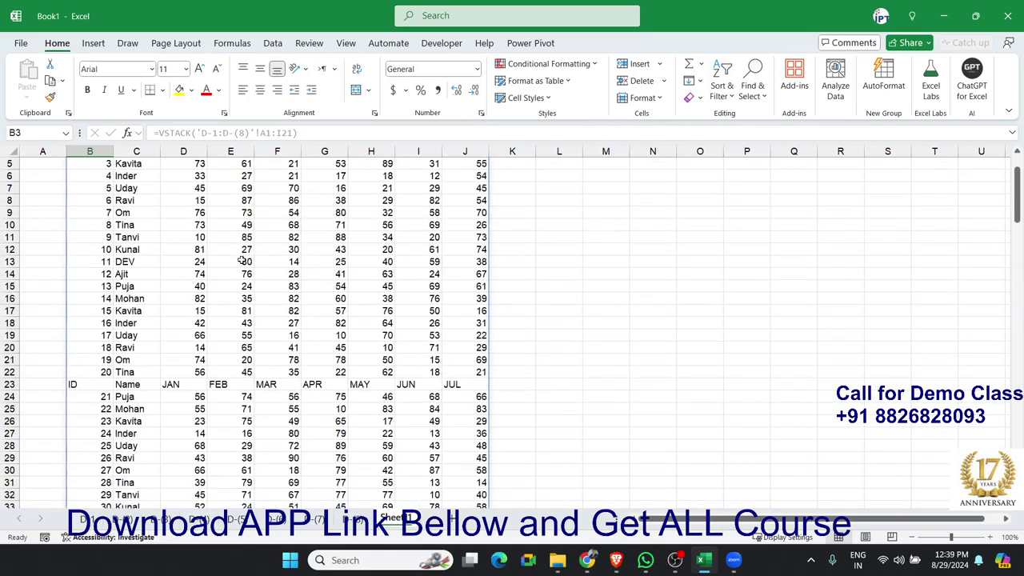
pyautogui.scroll(2, 116, 235)
pyautogui.doubleClick(91, 175)
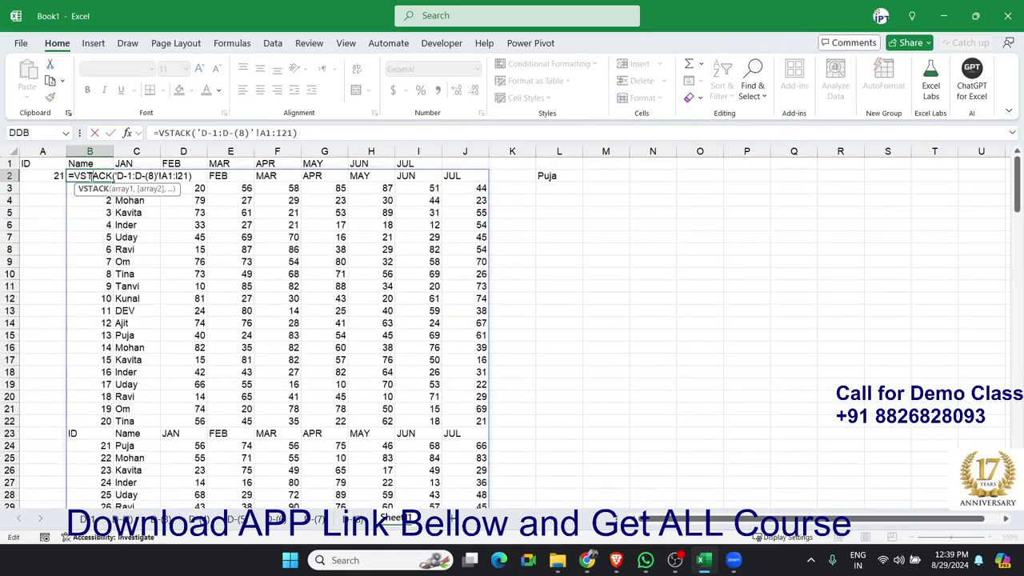
# Wrap B2's stack as =VLOOKUP(A2,VSTACK('D-1:D-(8)'!A1:I21),2,0)
pyautogui.click(75, 175)
pyautogui.write('V')
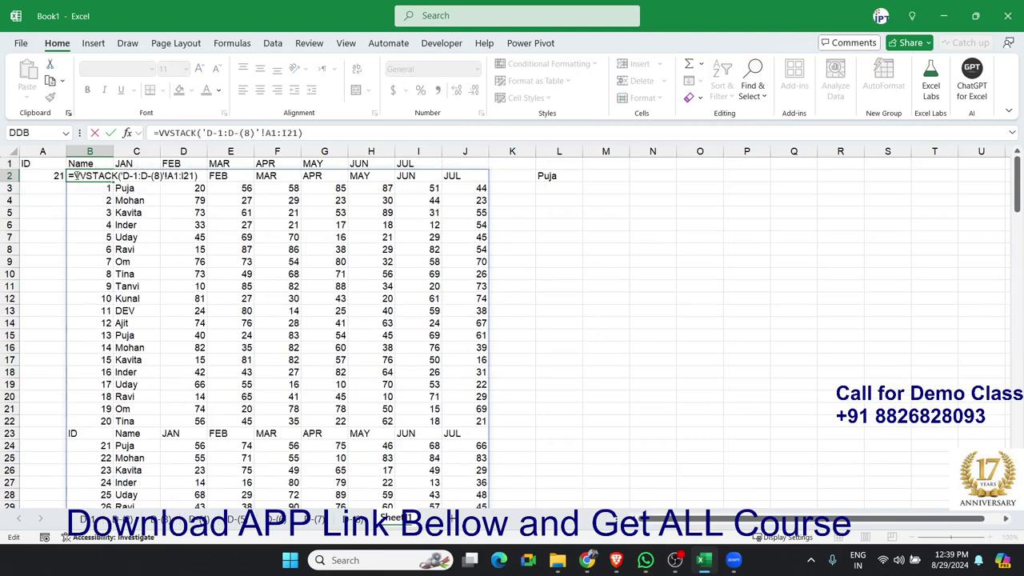
pyautogui.write('L')
pyautogui.press('Tab')
pyautogui.click(58, 176)
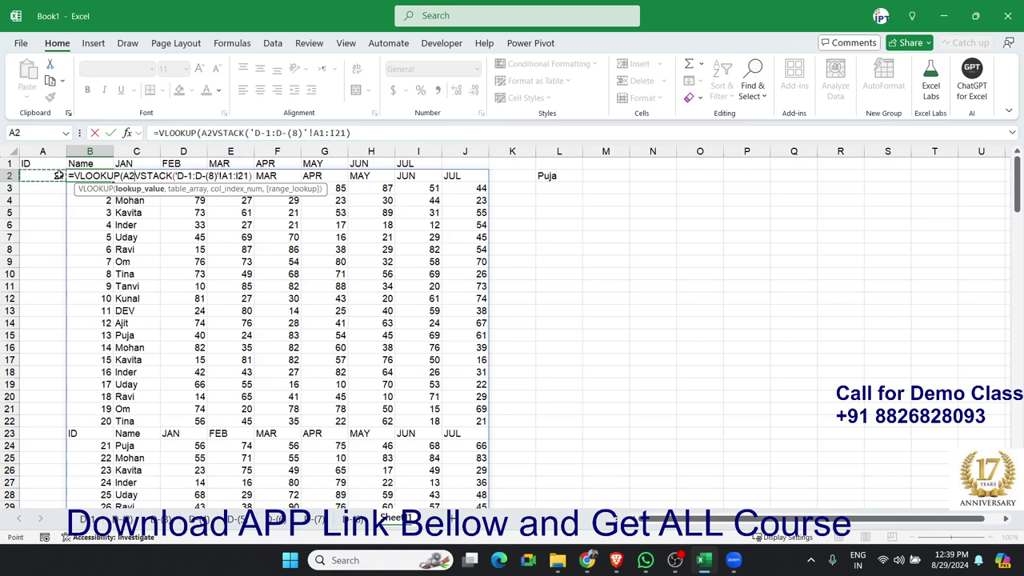
pyautogui.write(',')
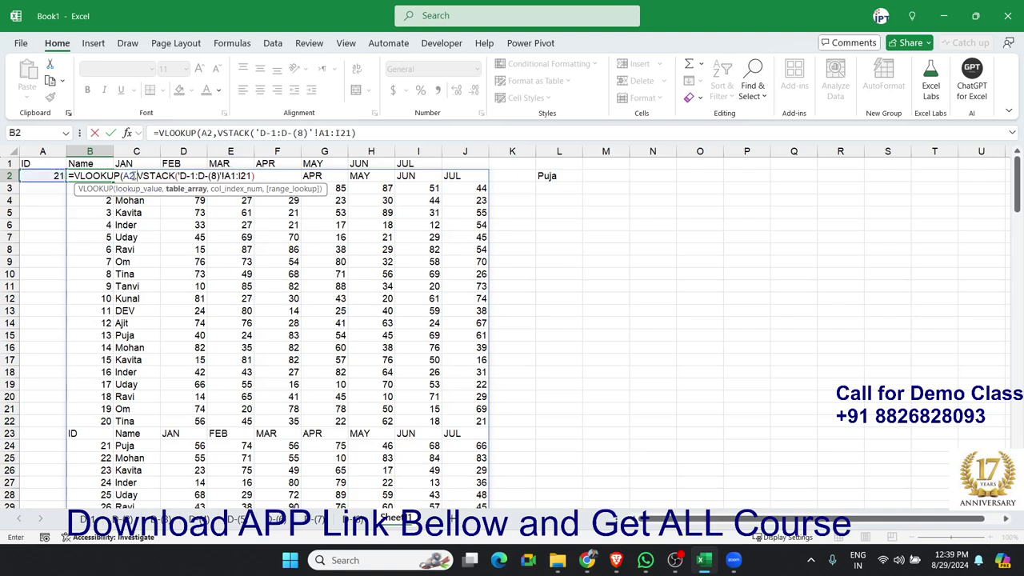
pyautogui.moveTo(136, 175); pyautogui.dragTo(254, 175)
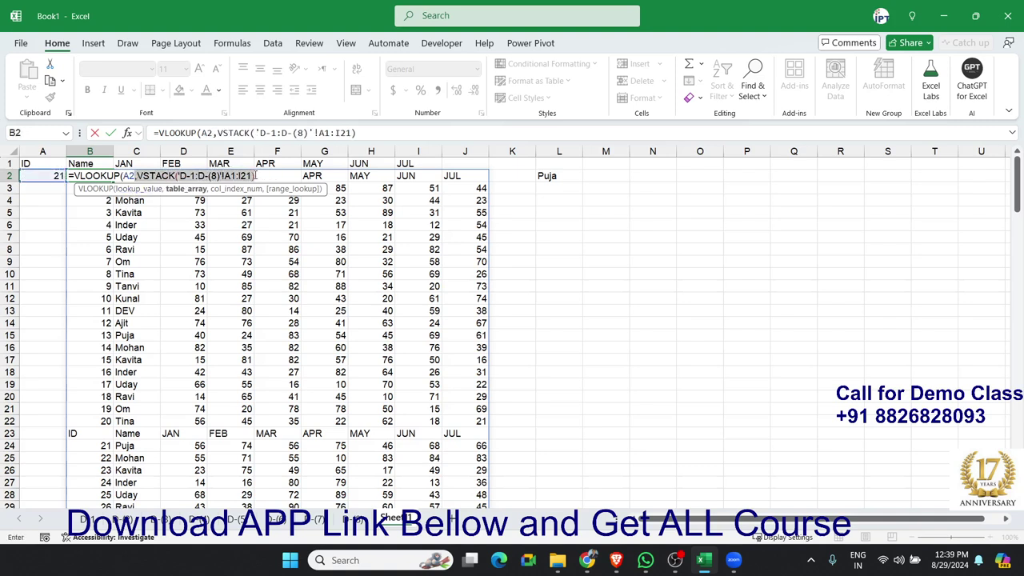
pyautogui.click(254, 175)
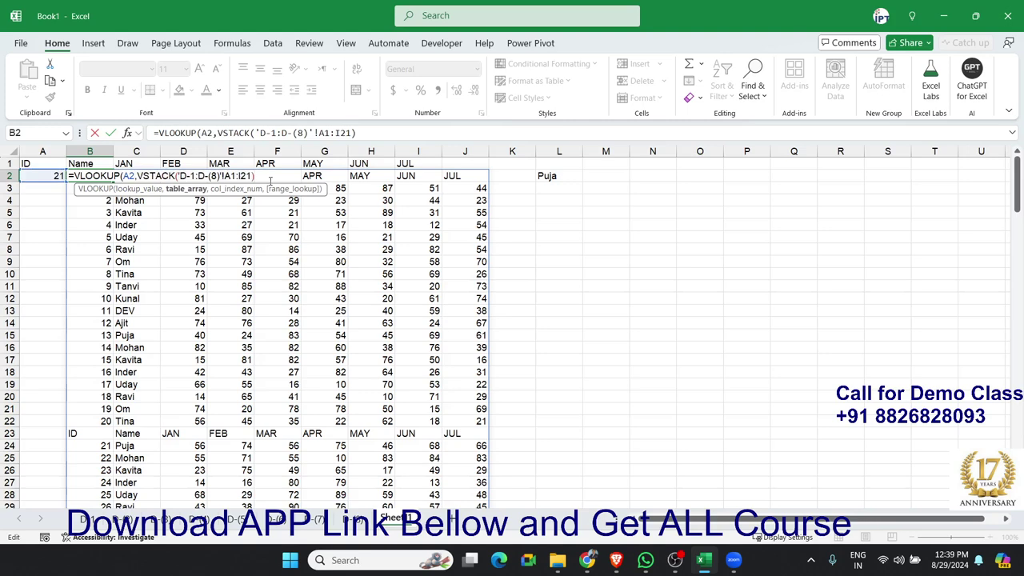
pyautogui.write(',2,')
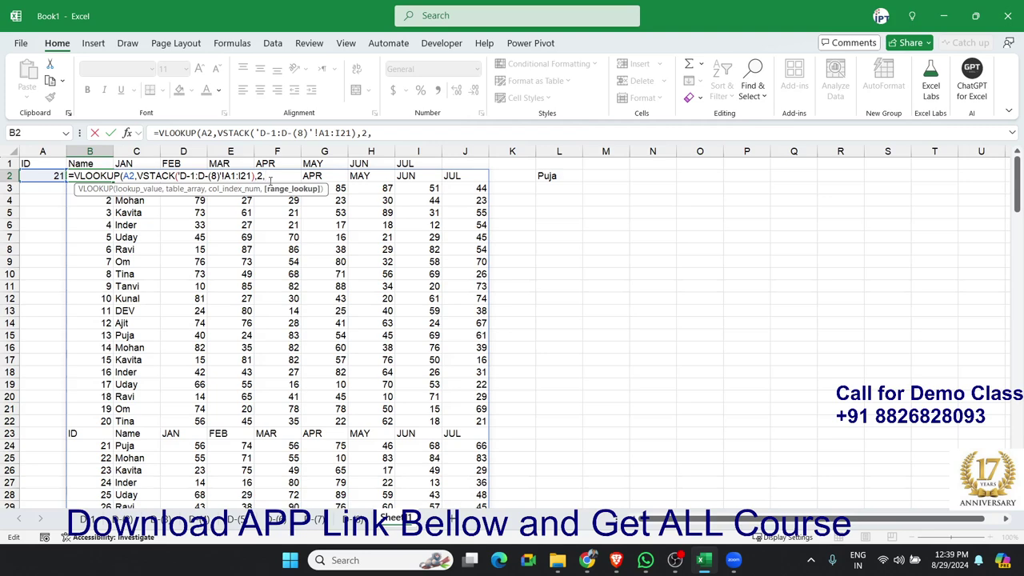
pyautogui.write('0)')
# Commit the VLOOKUP formula in B2 and test it with ID 32 in A2
pyautogui.press('Return')
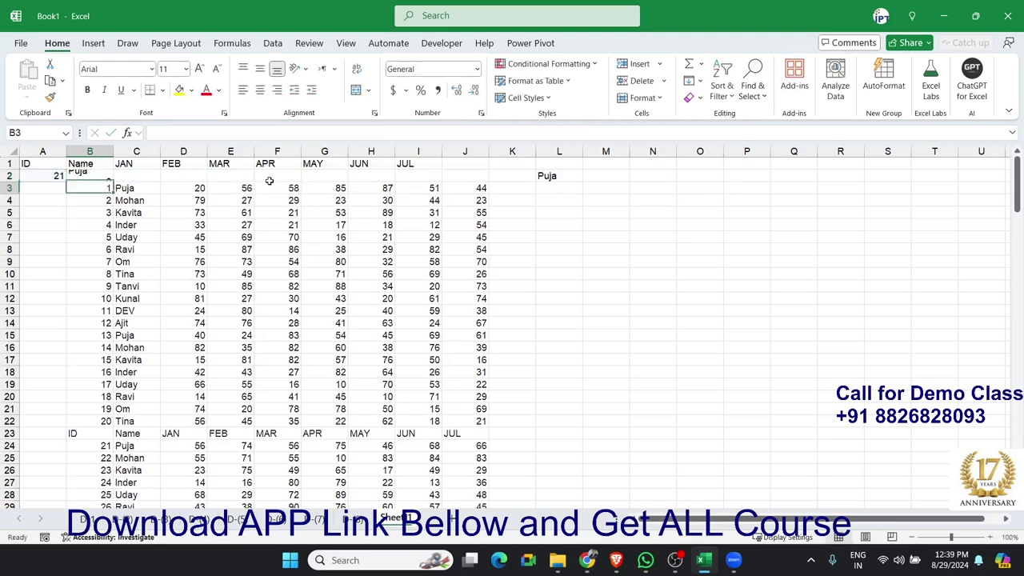
pyautogui.press('Up')
pyautogui.press('Left')
pyautogui.write('3')
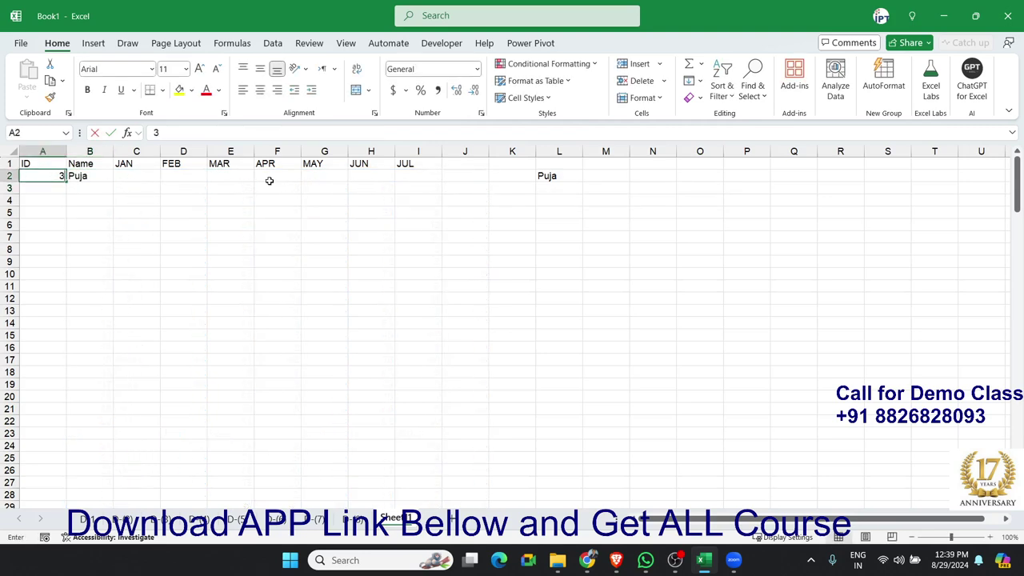
pyautogui.write('2')
pyautogui.press('Return')
# Try IDs 25 and then 100 in A2, ending with Tina shown in B2
pyautogui.press('Up')
pyautogui.write('25')
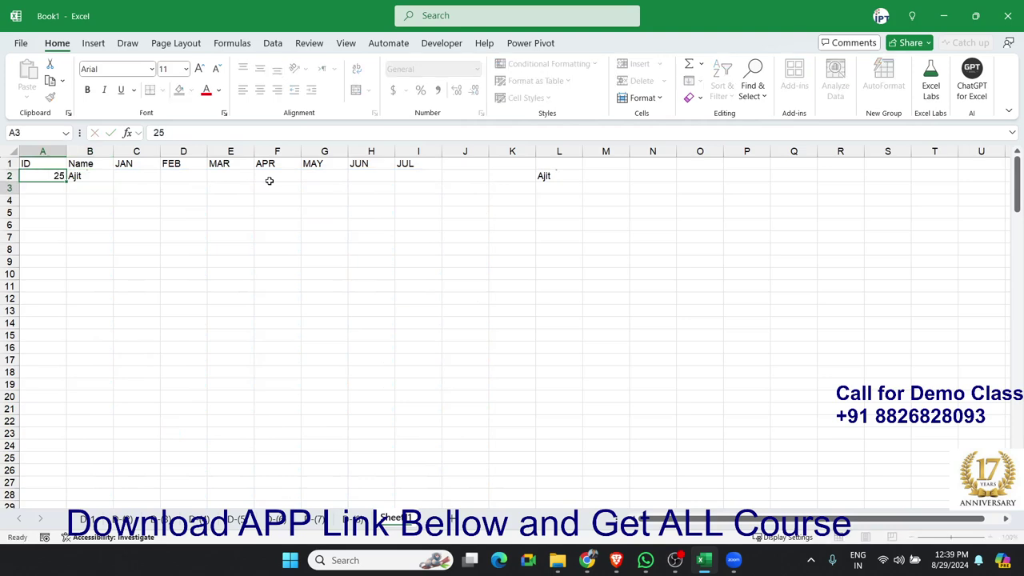
pyautogui.press('Return')
pyautogui.press('Up')
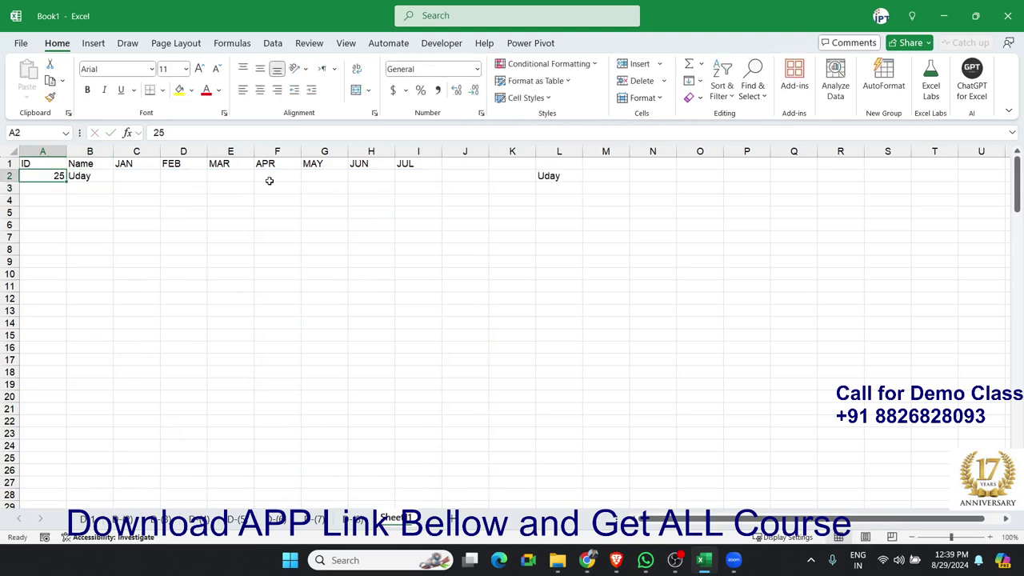
pyautogui.write('43')
pyautogui.press('Escape')
pyautogui.write('100')
pyautogui.press('Return')
pyautogui.press('Up')
pyautogui.press('Right')
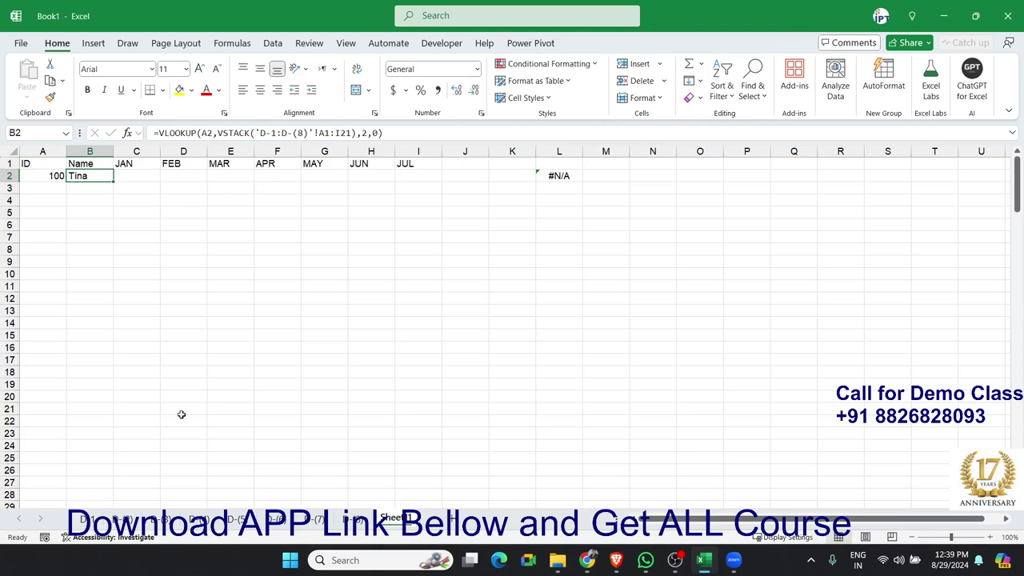
pyautogui.click(85, 519)
pyautogui.click(344, 520)
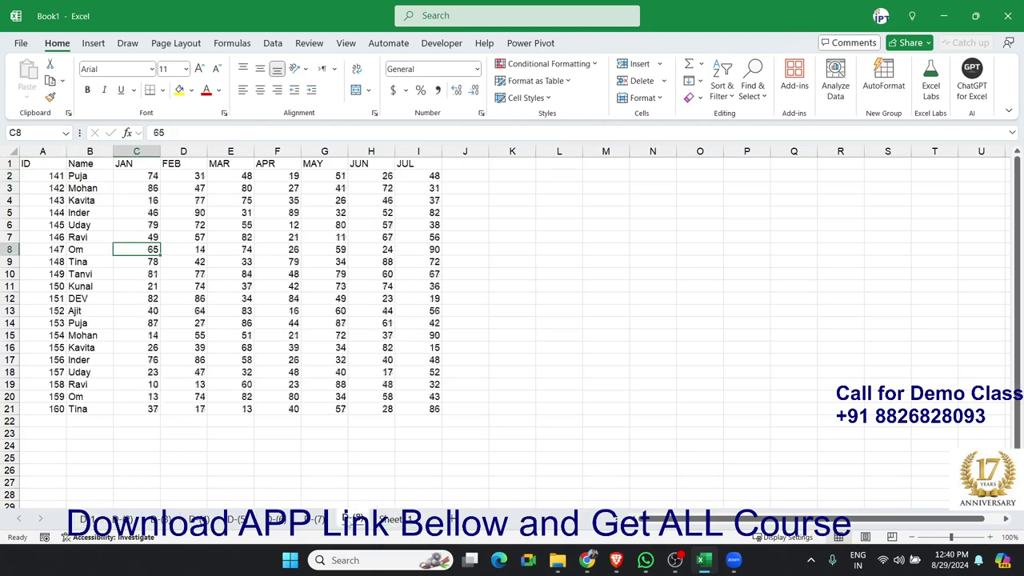
pyautogui.click(236, 519)
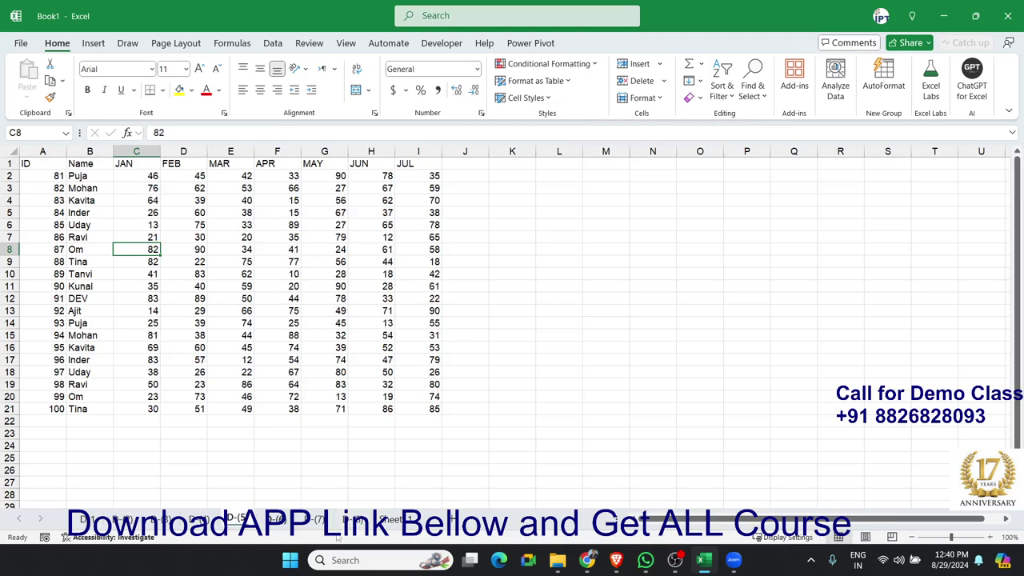
pyautogui.click(356, 520)
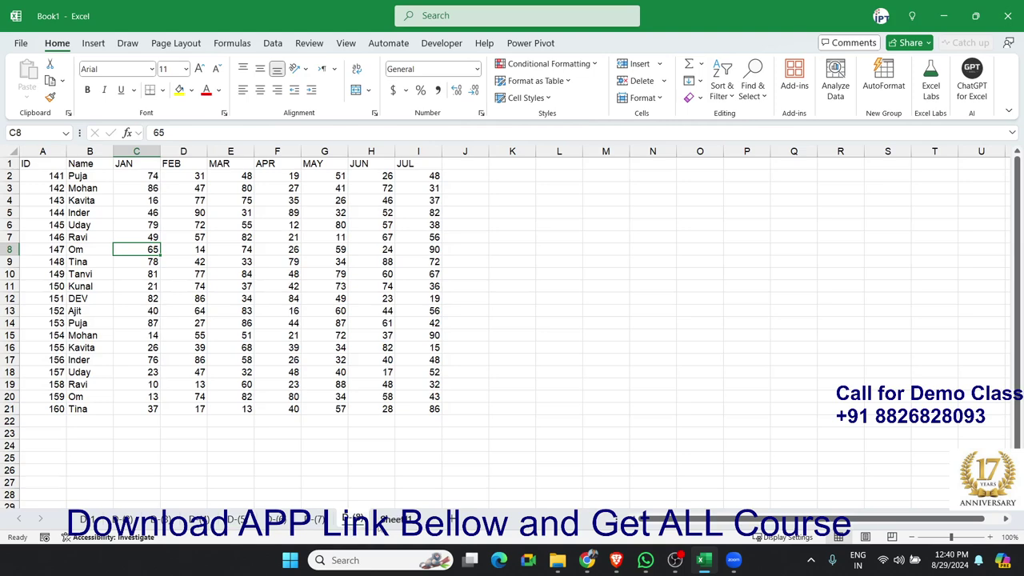
pyautogui.click(397, 526)
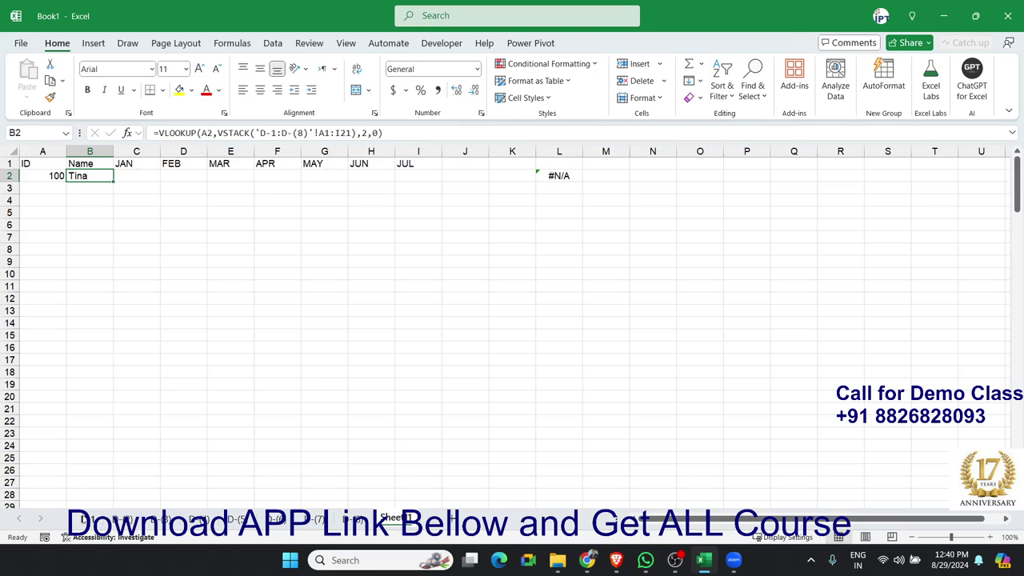
pyautogui.click(84, 520)
pyautogui.click(356, 520)
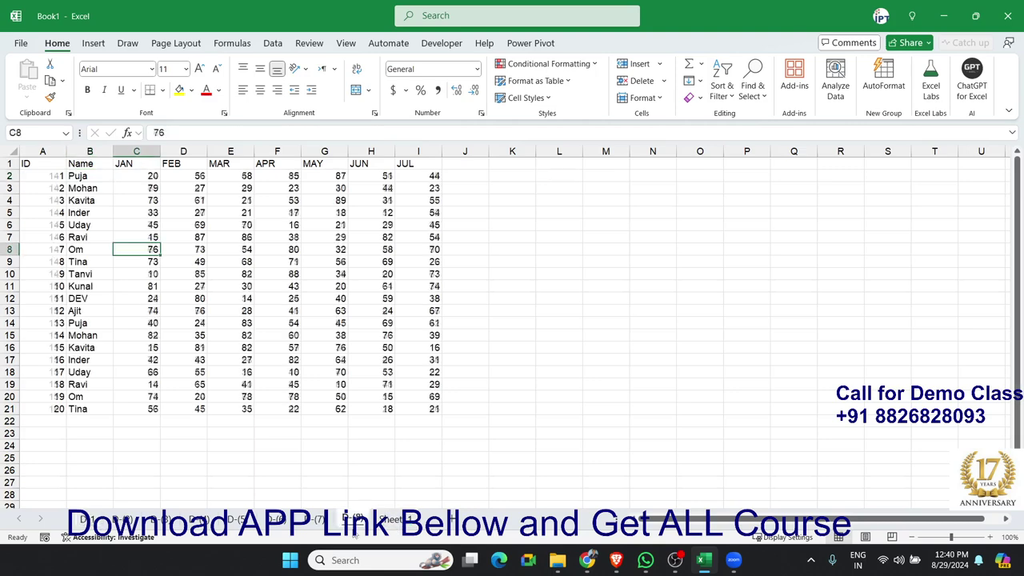
pyautogui.click(392, 519)
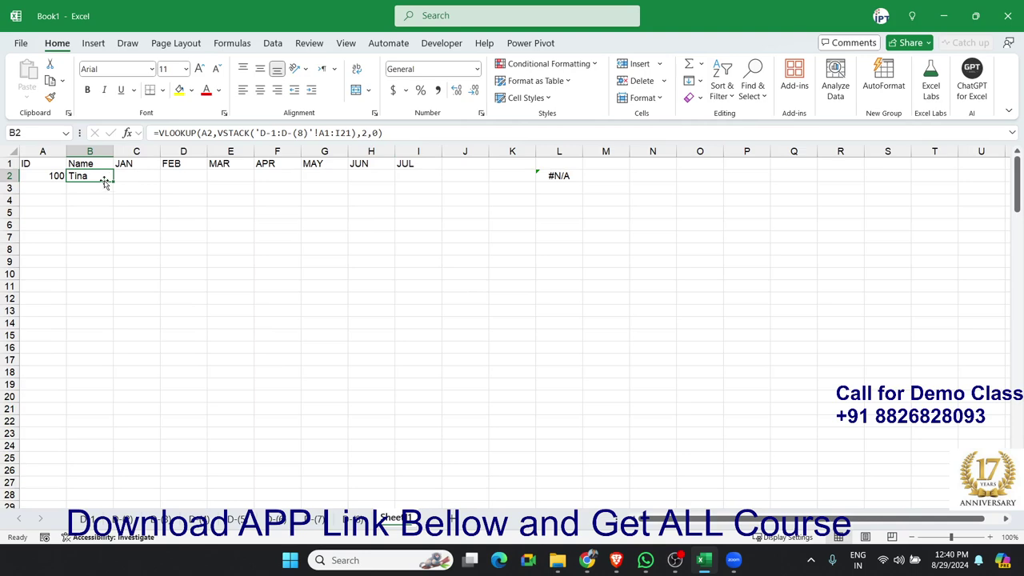
# Move the lookup formula from B2 down to B4, leaving B2 empty
pyautogui.moveTo(105, 185)
pyautogui.mouseDown()
pyautogui.moveTo(103, 200)
pyautogui.moveTo(256, 200)
pyautogui.mouseUp()
pyautogui.doubleClick(103, 200)
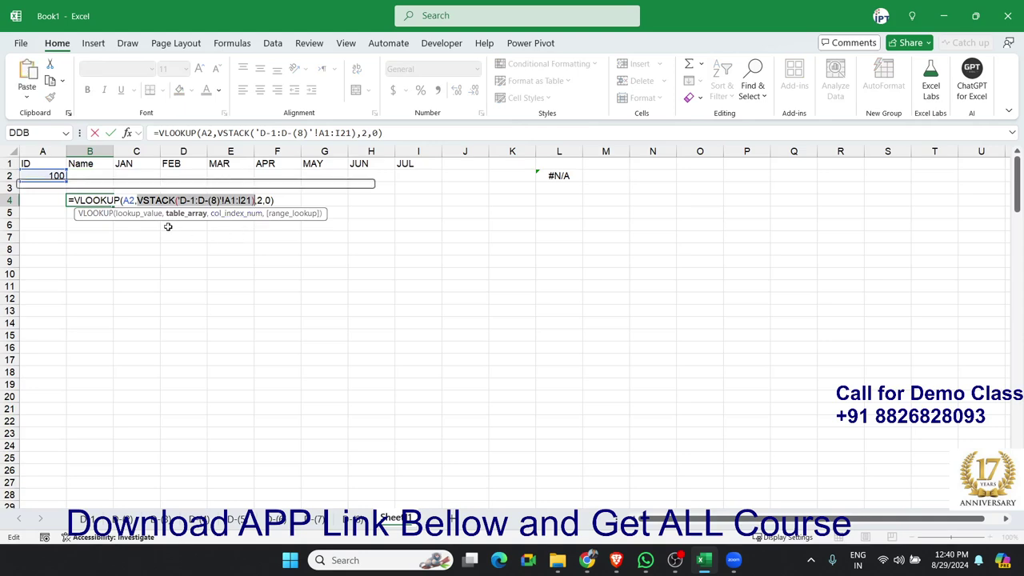
pyautogui.press('Escape')
pyautogui.click(94, 174)
# Start B2 as =LET(dt, pasted VSTACK range, VLOOKUP(A2,DT
pyautogui.write('=')
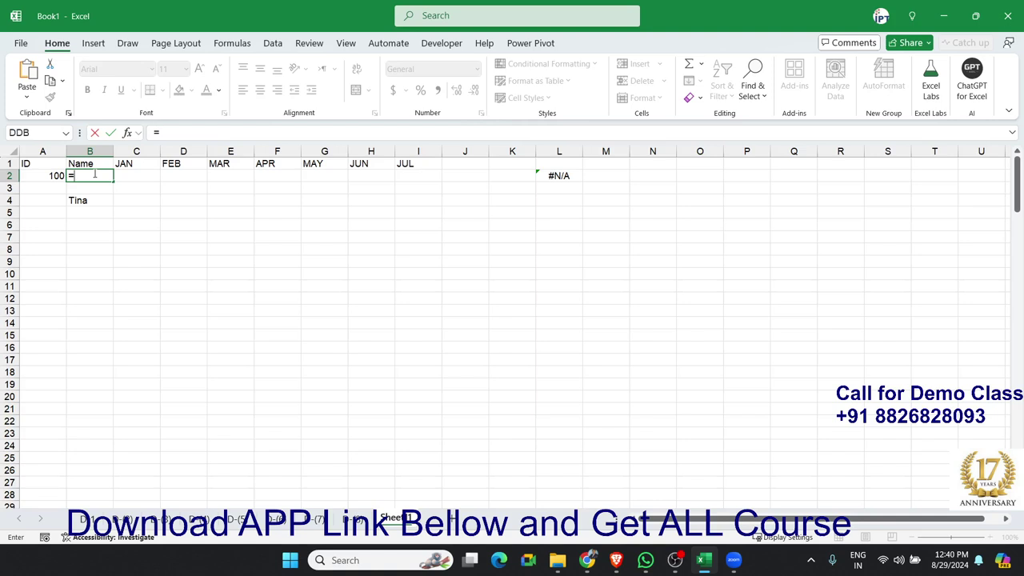
pyautogui.write('L')
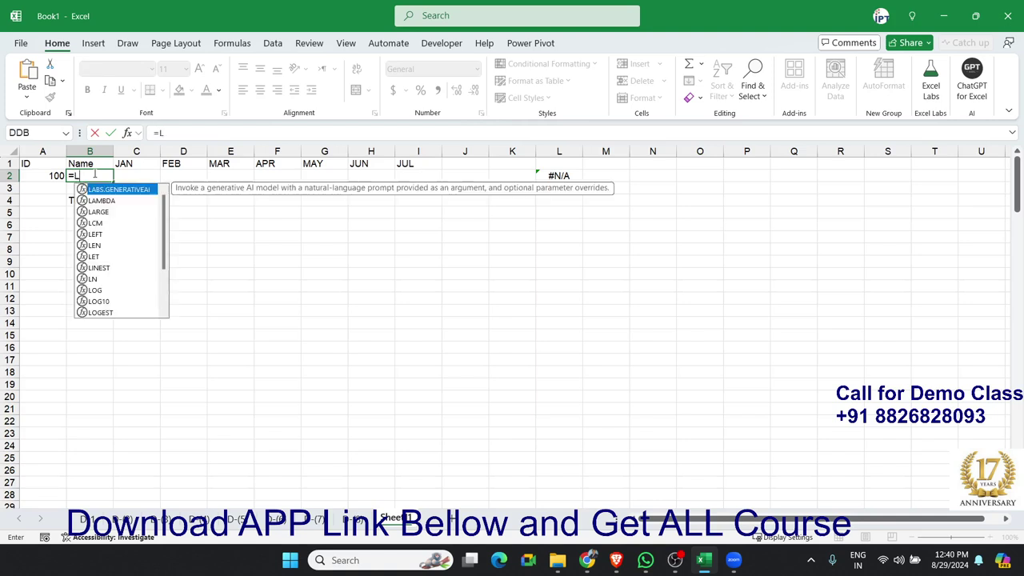
pyautogui.write('ET')
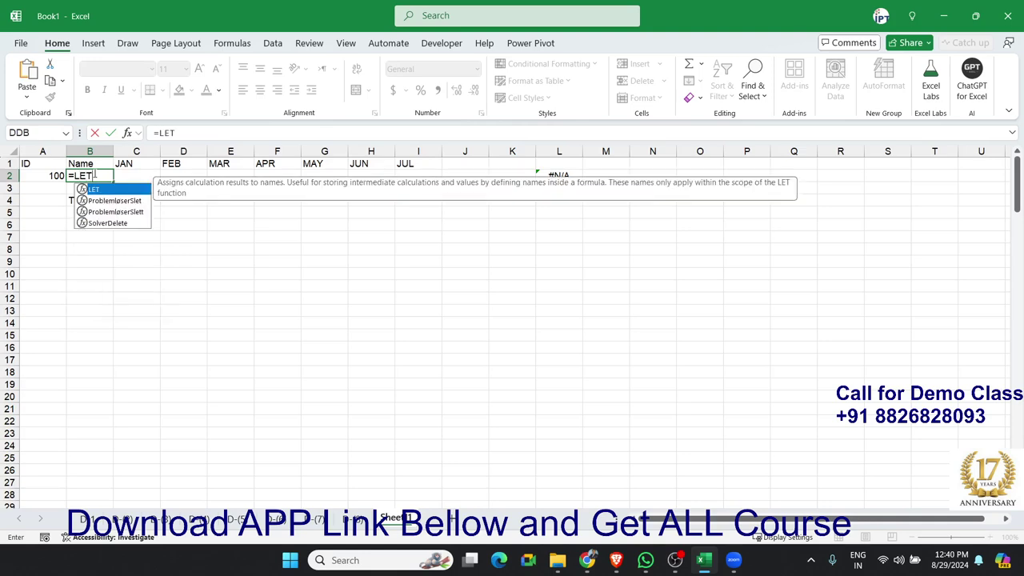
pyautogui.write('(')
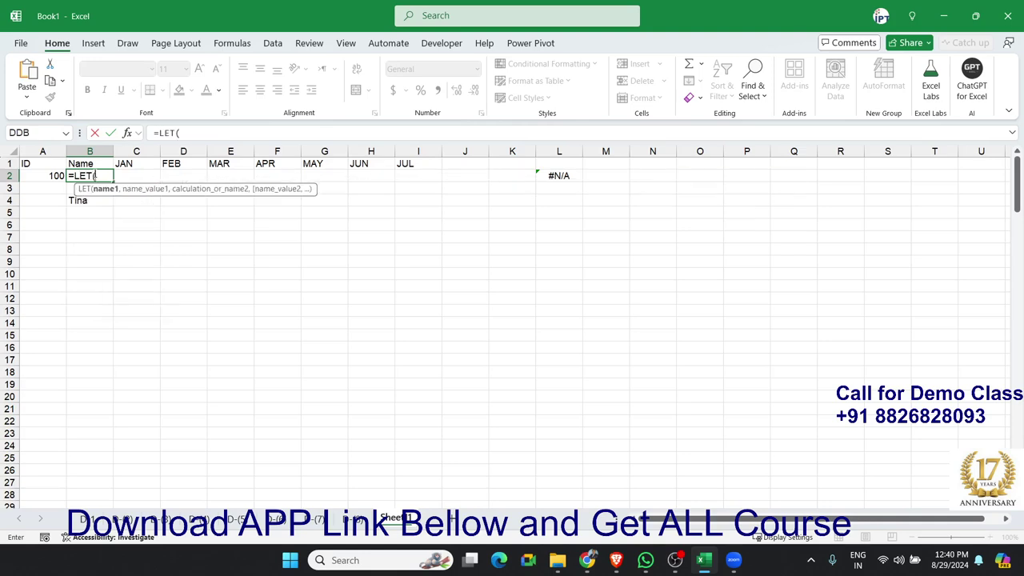
pyautogui.write('d')
pyautogui.write('t,')
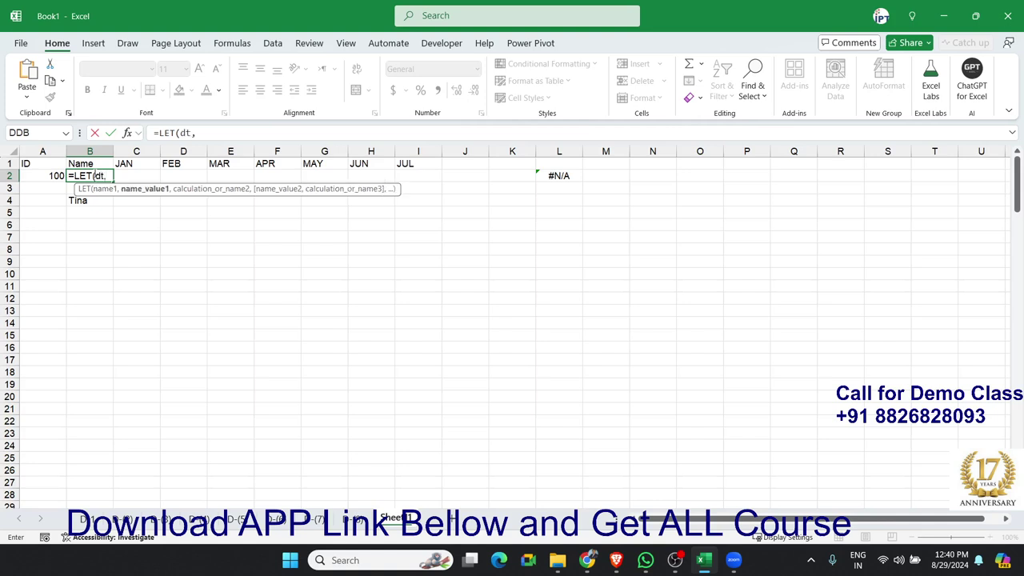
pyautogui.write("VSTACK('D-1:D-(8)'!A1:I21)")
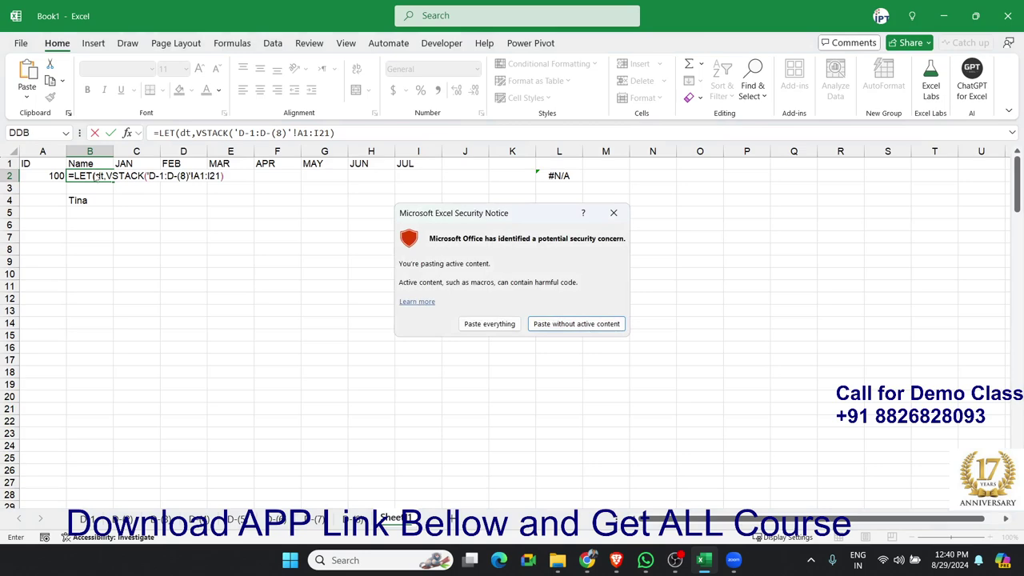
pyautogui.click(549, 324)
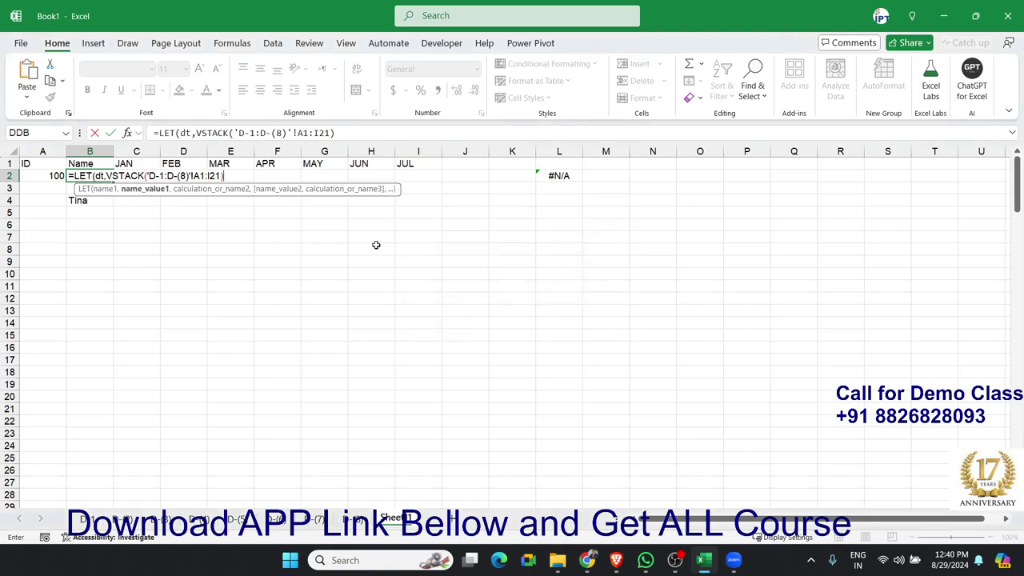
pyautogui.write(',')
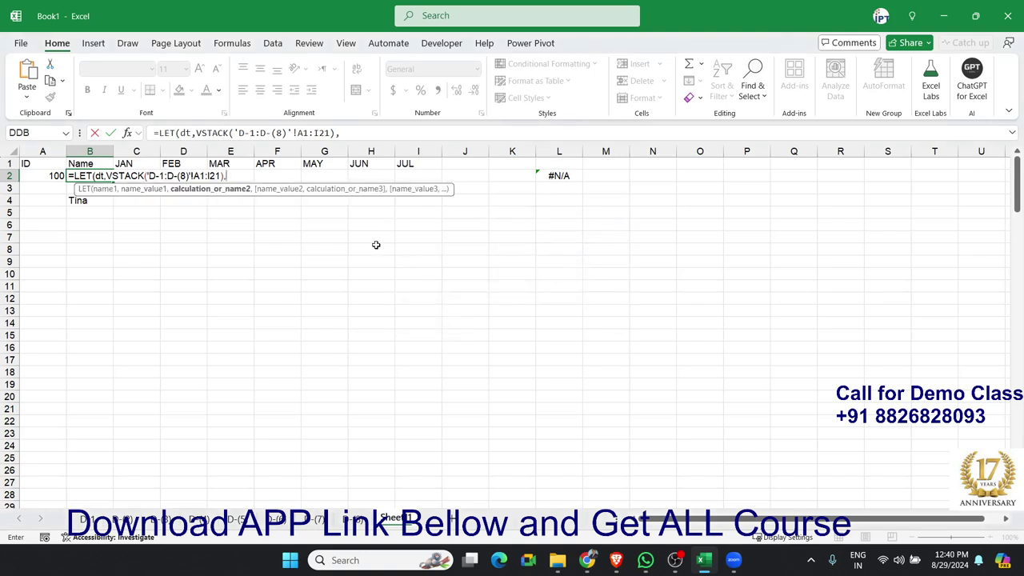
pyautogui.write('vl')
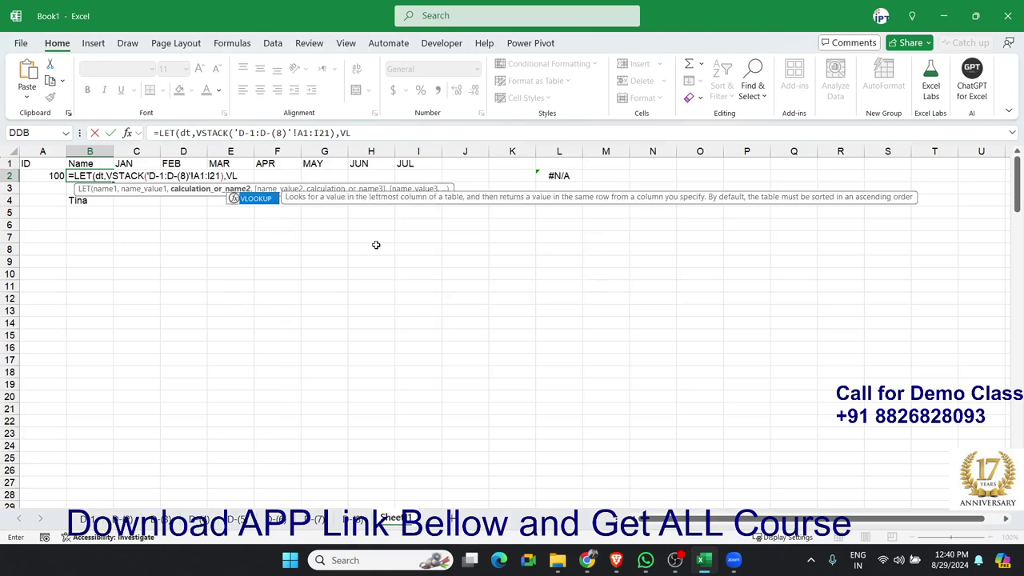
pyautogui.press('Tab')
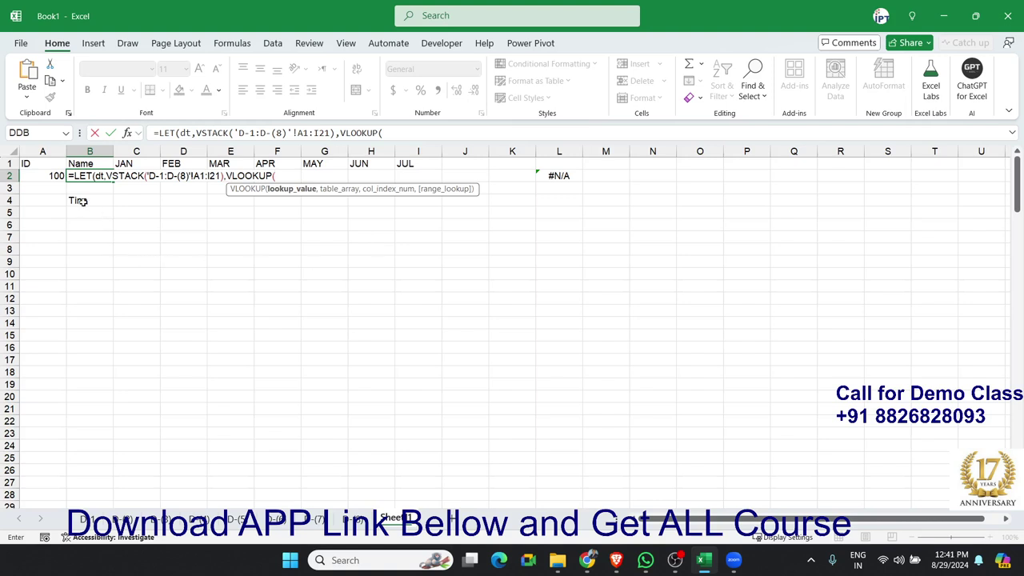
pyautogui.click(48, 177)
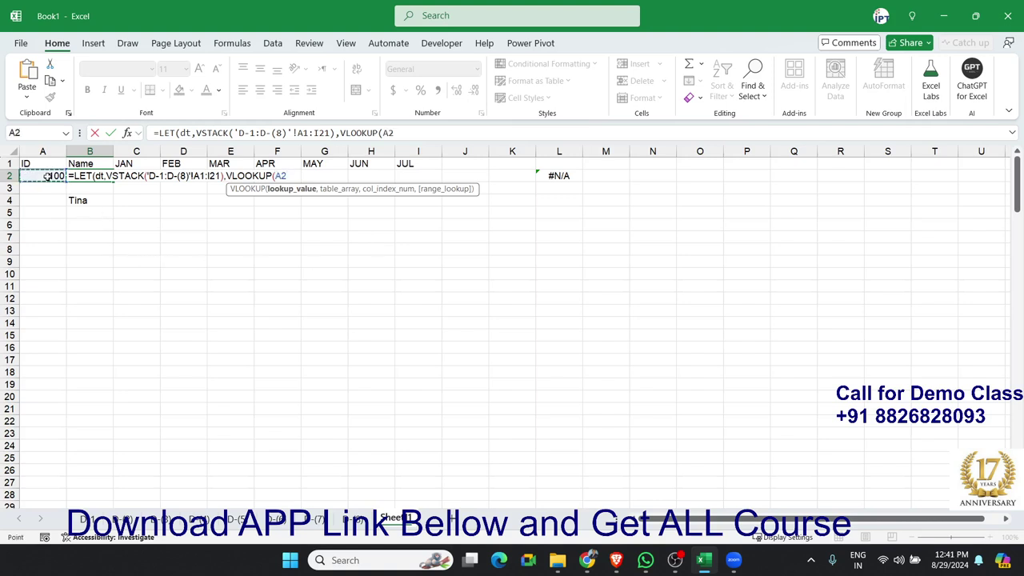
pyautogui.write(',')
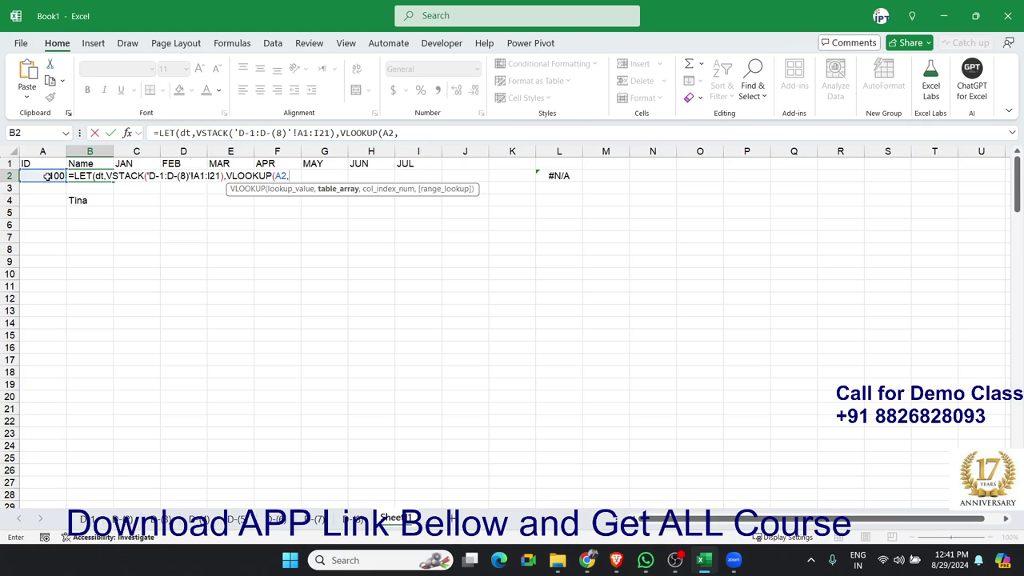
pyautogui.write('DT')
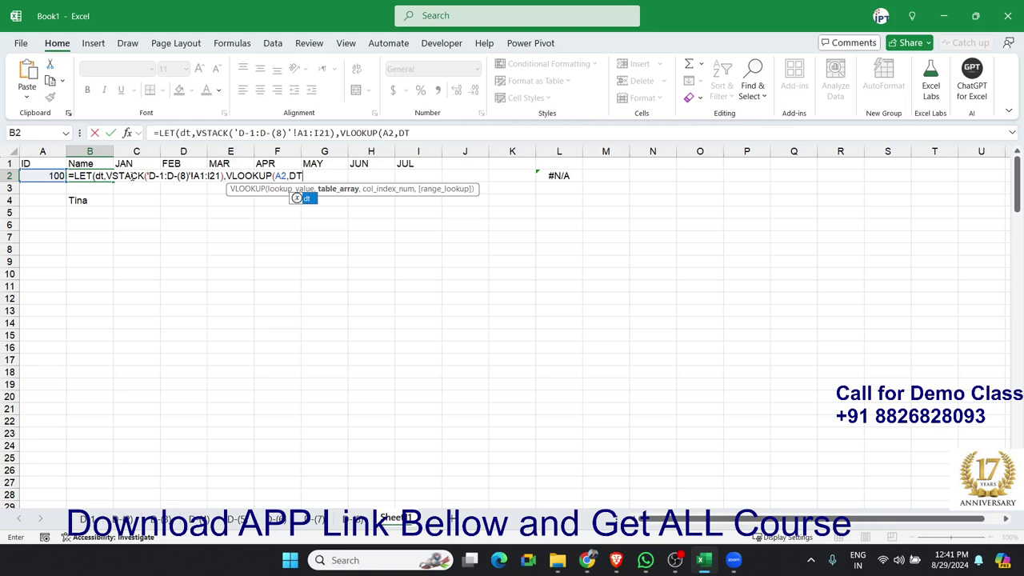
# Add MATCH( as the VLOOKUP column-index argument
pyautogui.moveTo(132, 176); pyautogui.dragTo(222, 177)
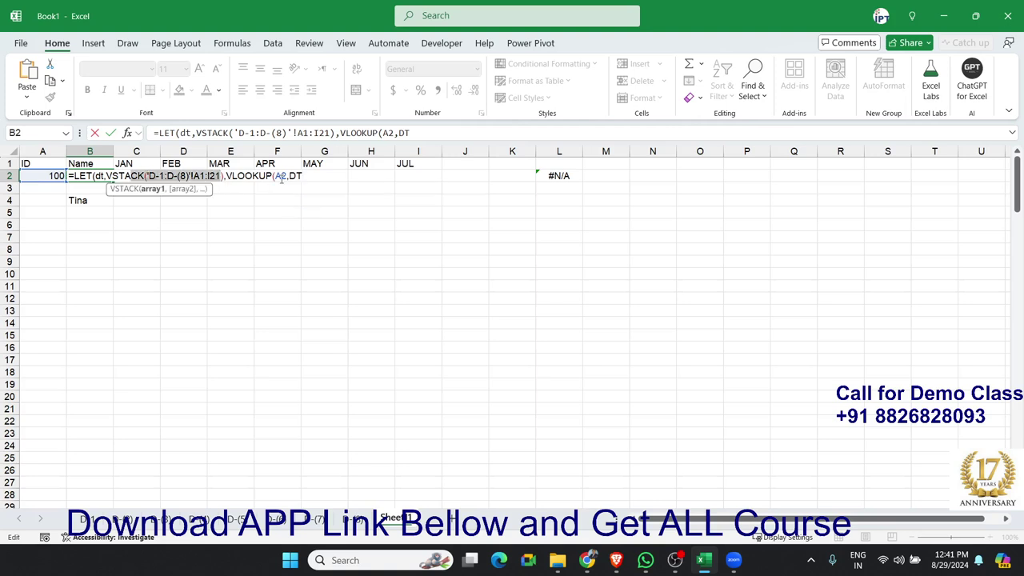
pyautogui.click(306, 176)
pyautogui.write(',')
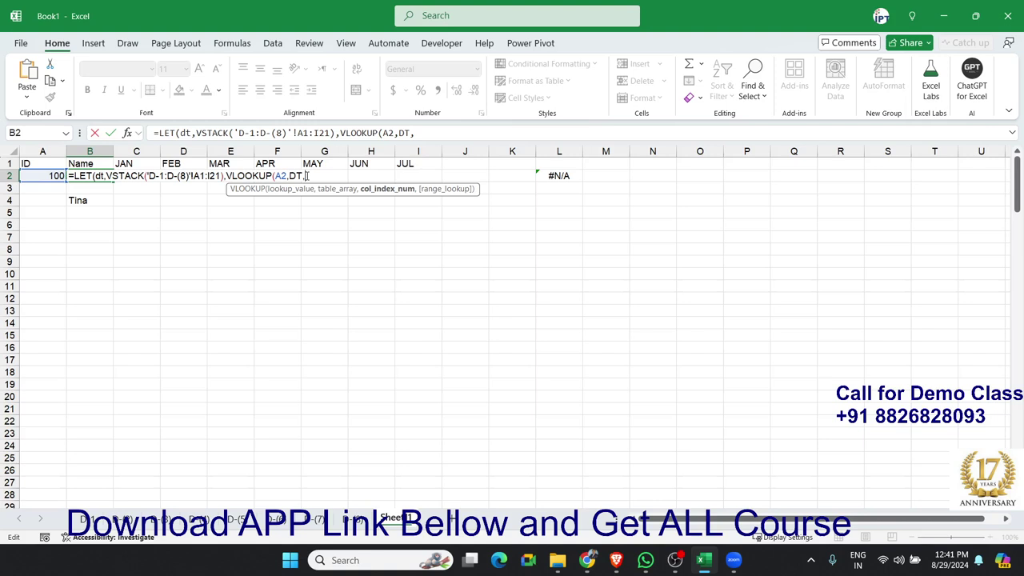
pyautogui.write('M')
pyautogui.press('BackSpace')
pyautogui.write('MATCH')
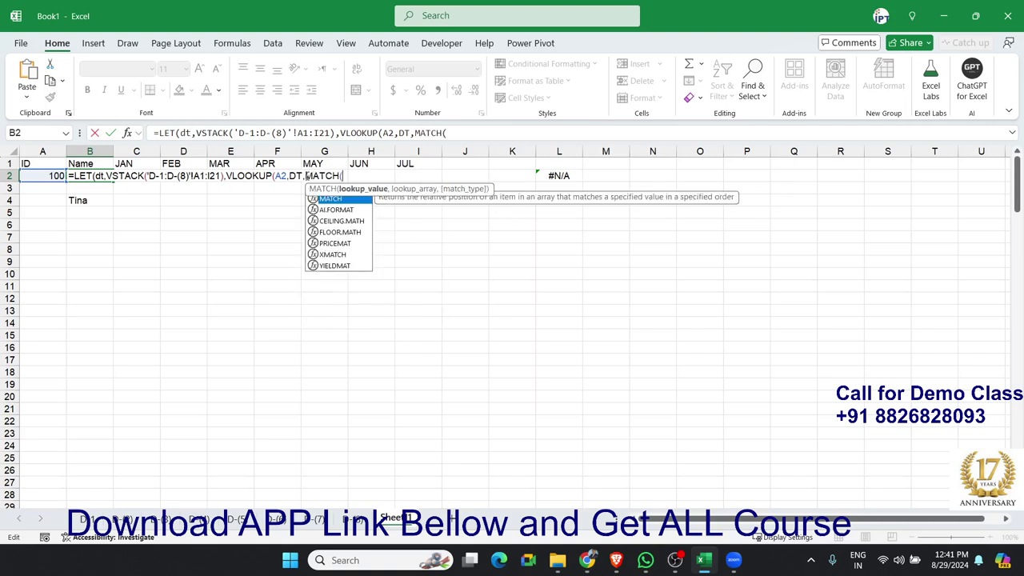
pyautogui.write('(')
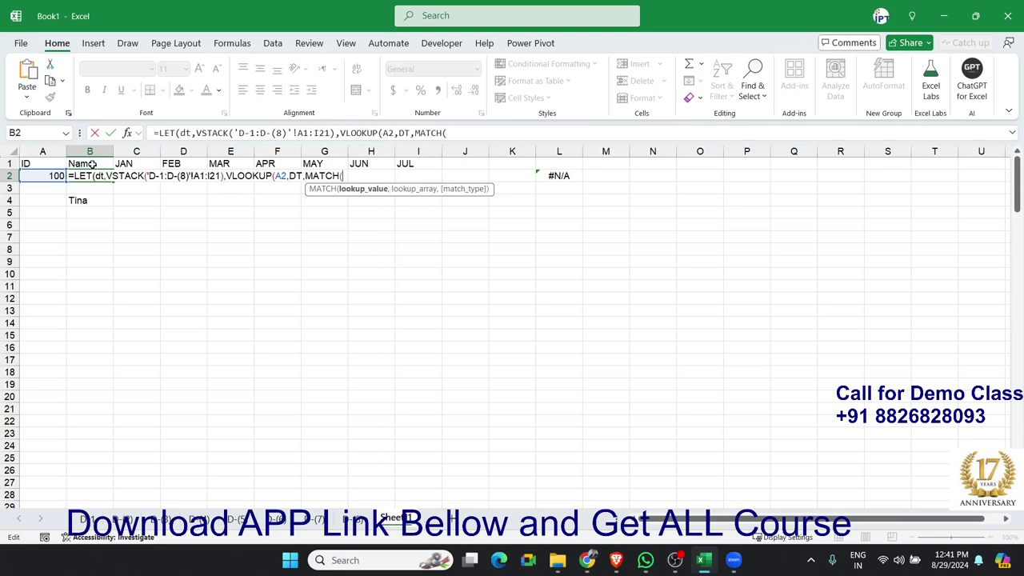
# Complete MATCH(B1,CHOOSEROWS(DT,1),0),0) and commit the LET formula in B2
pyautogui.click(93, 163)
pyautogui.write(',')
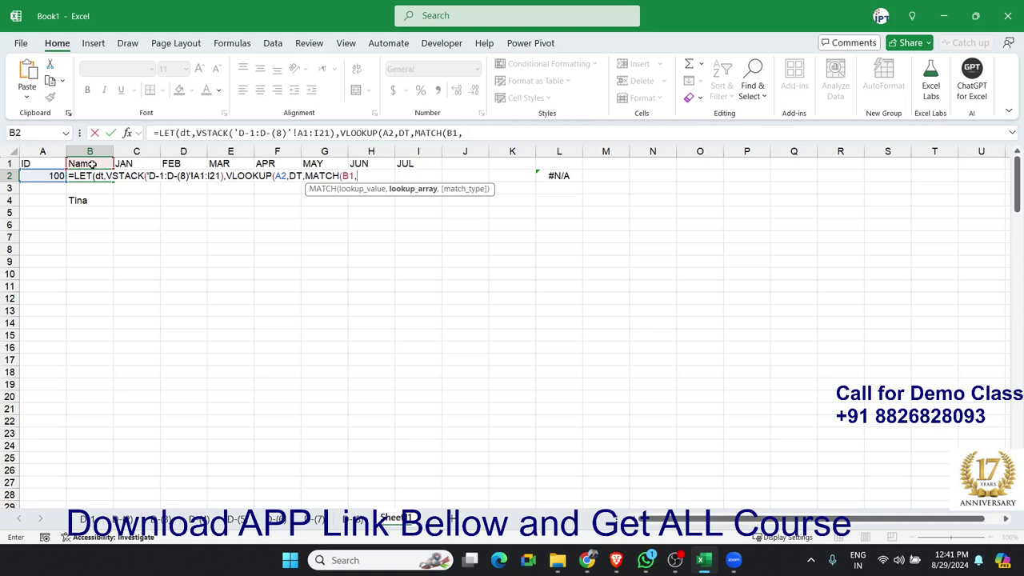
pyautogui.write('CHO')
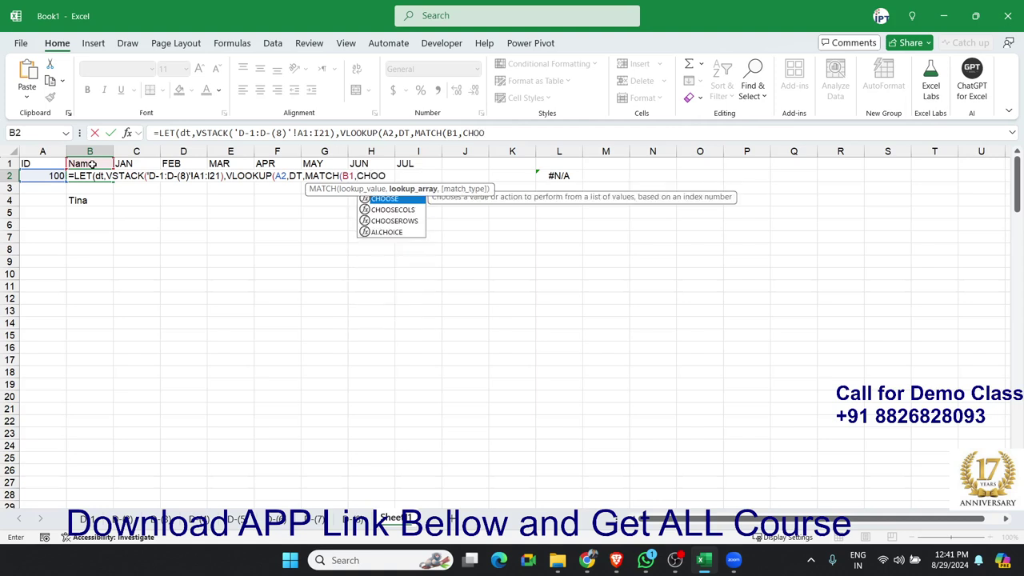
pyautogui.write('O')
pyautogui.press('Down')
pyautogui.press('Down')
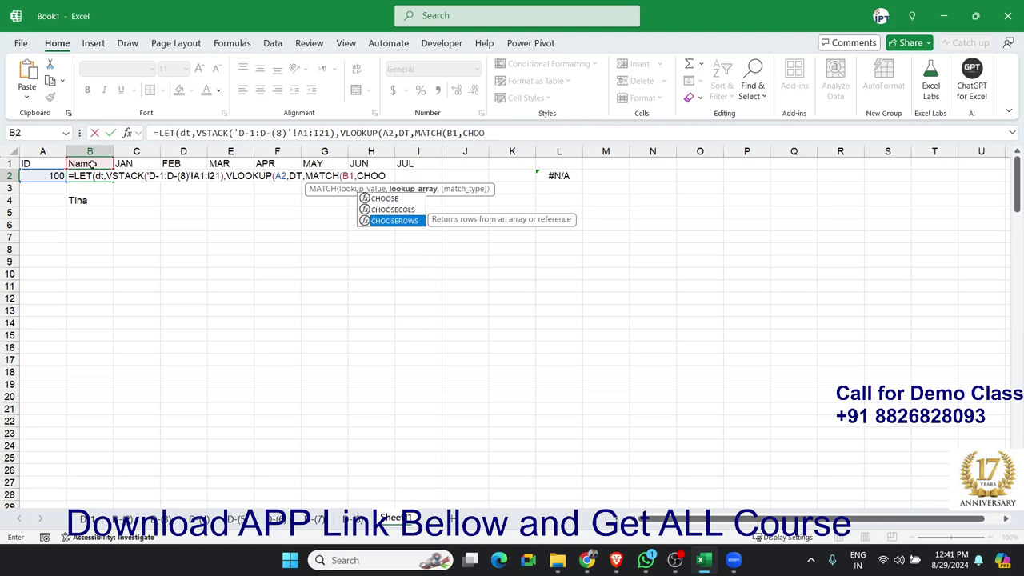
pyautogui.press('Tab')
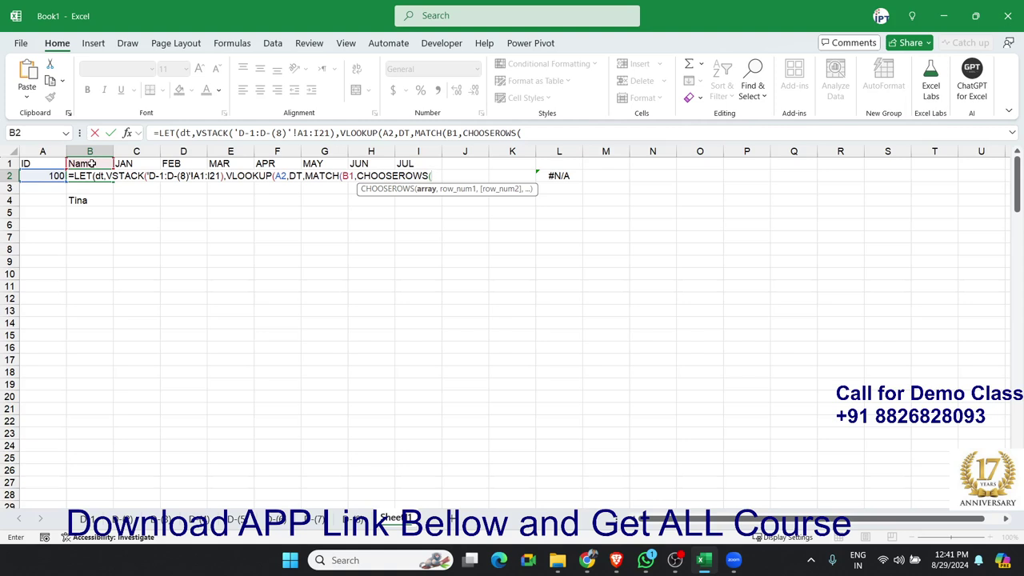
pyautogui.write('DT')
pyautogui.write(',1')
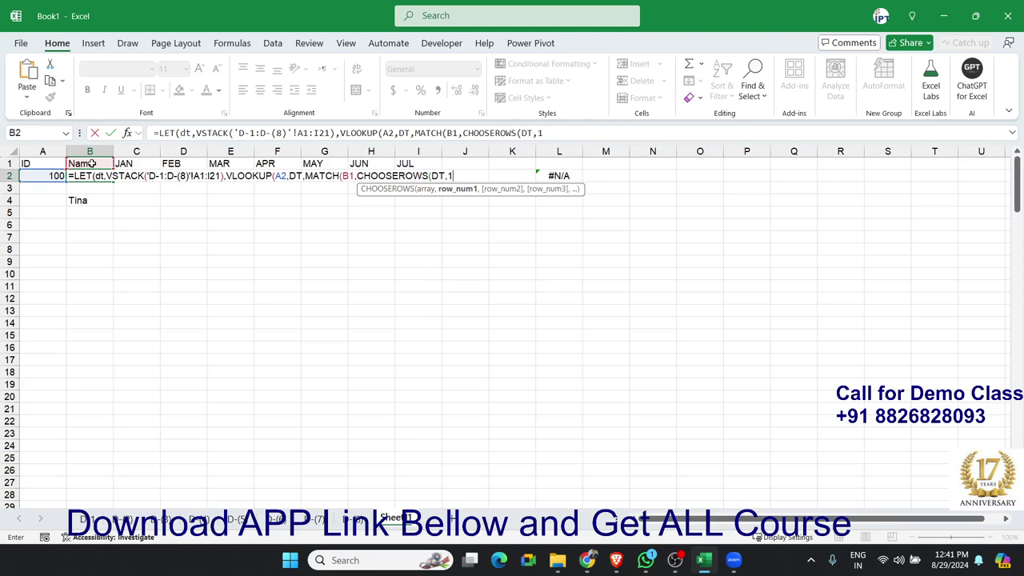
pyautogui.write(')')
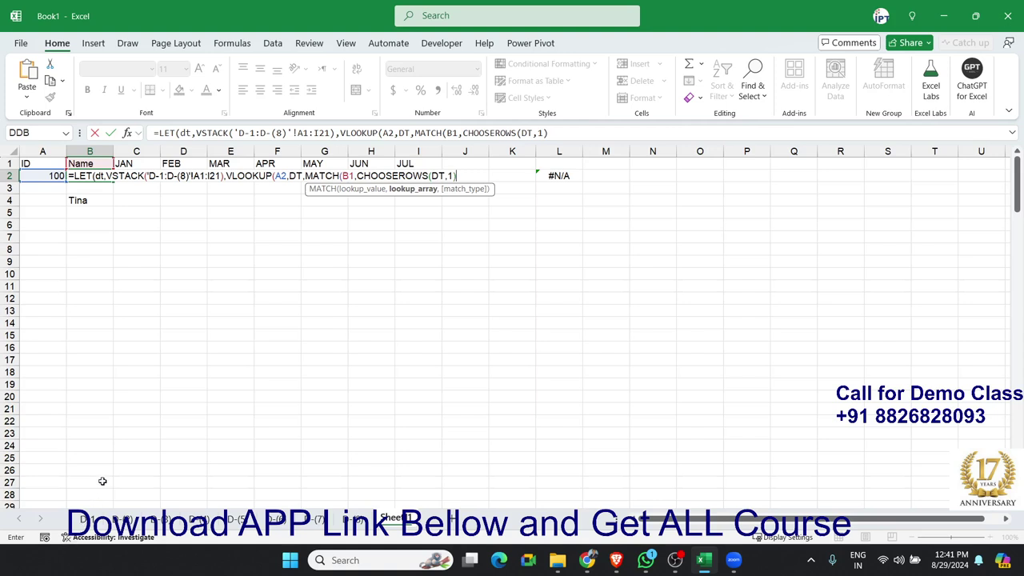
pyautogui.write(',')
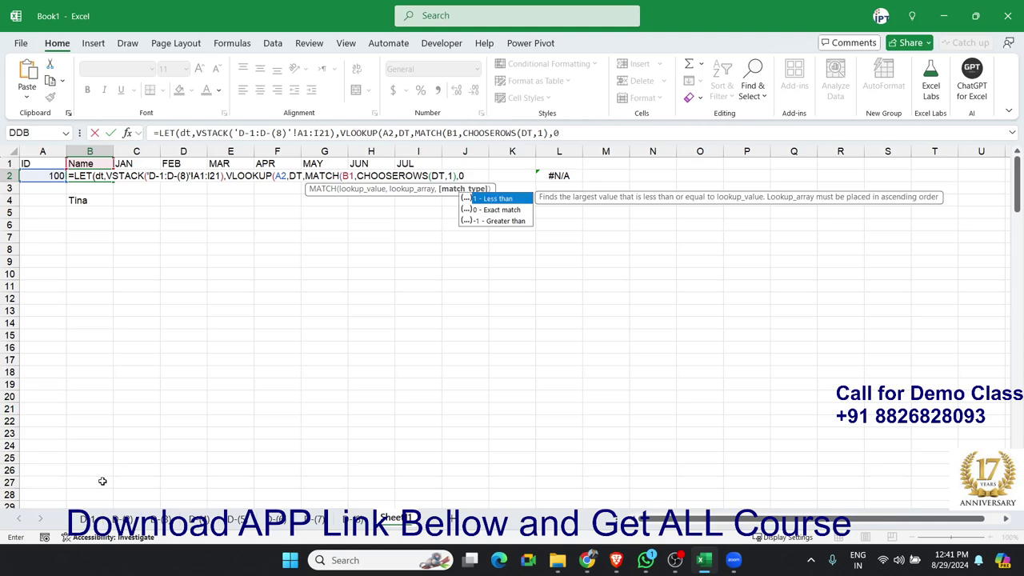
pyautogui.write('0)')
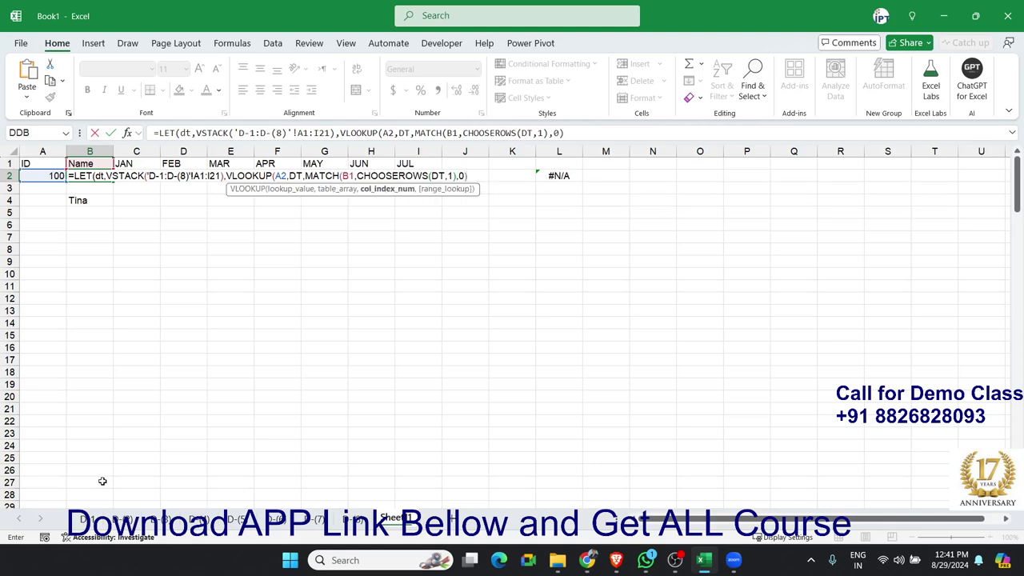
pyautogui.write(',0)')
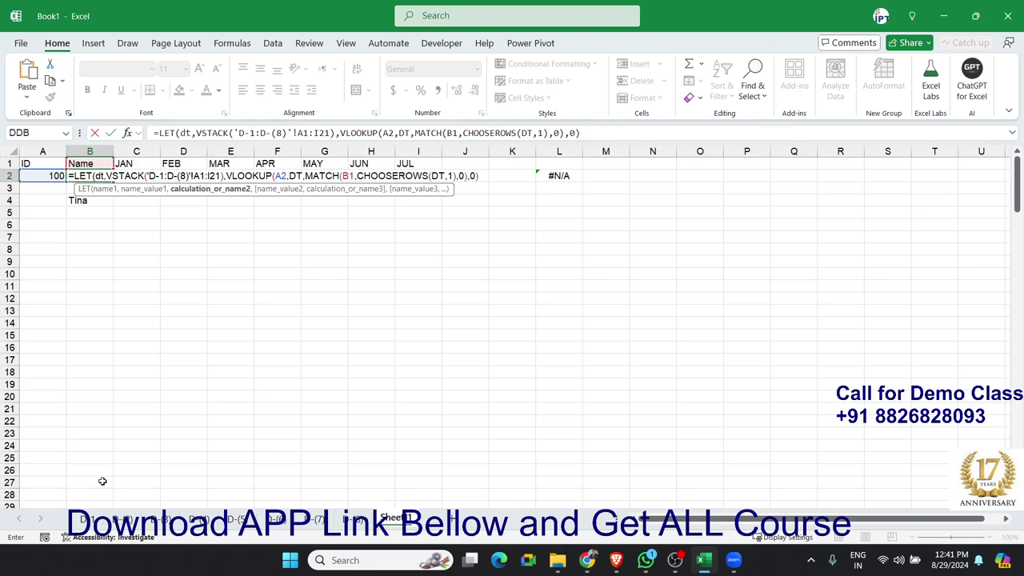
pyautogui.press('Return')
pyautogui.press('Return')
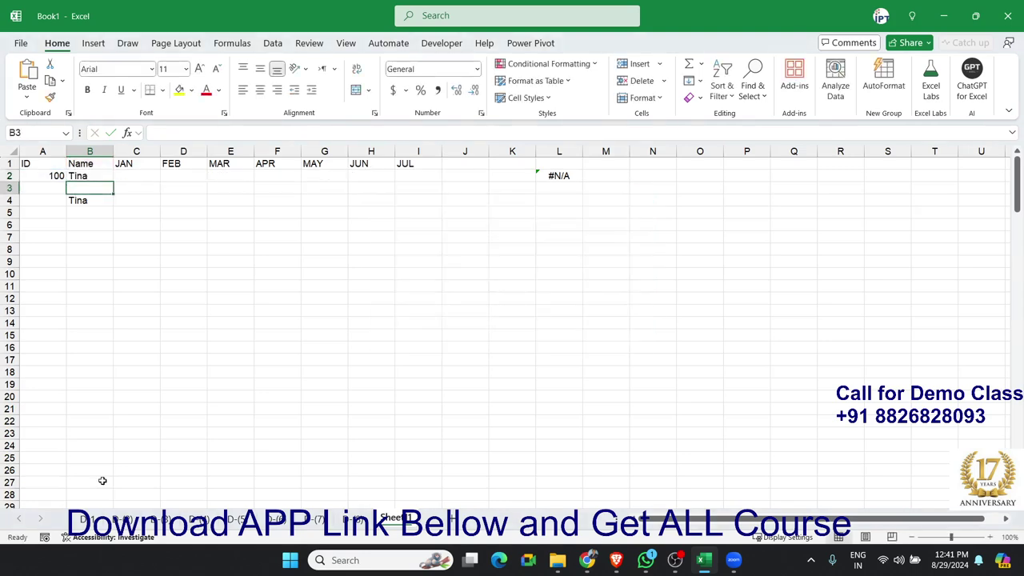
# Accept the correction, then anchor B2's references as $A$1:$I$21, $A2 and B$1
pyautogui.press('Up')
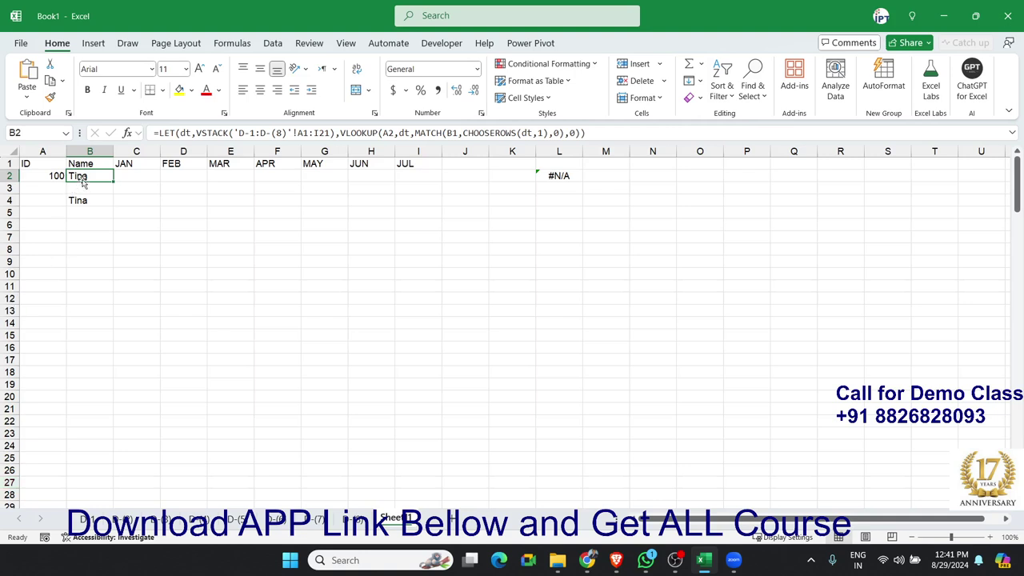
pyautogui.doubleClick(88, 180)
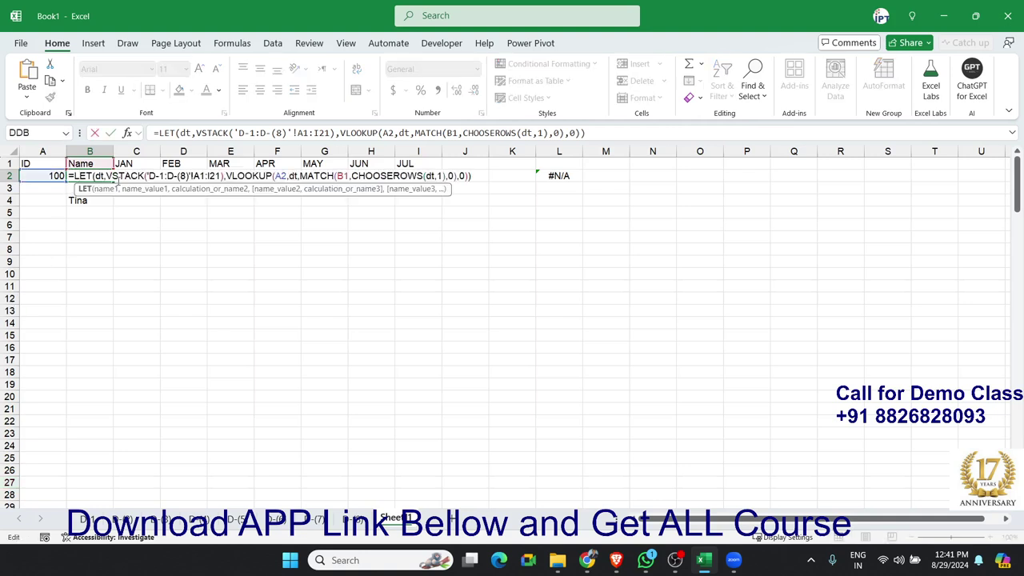
pyautogui.click(197, 175)
pyautogui.press('F4')
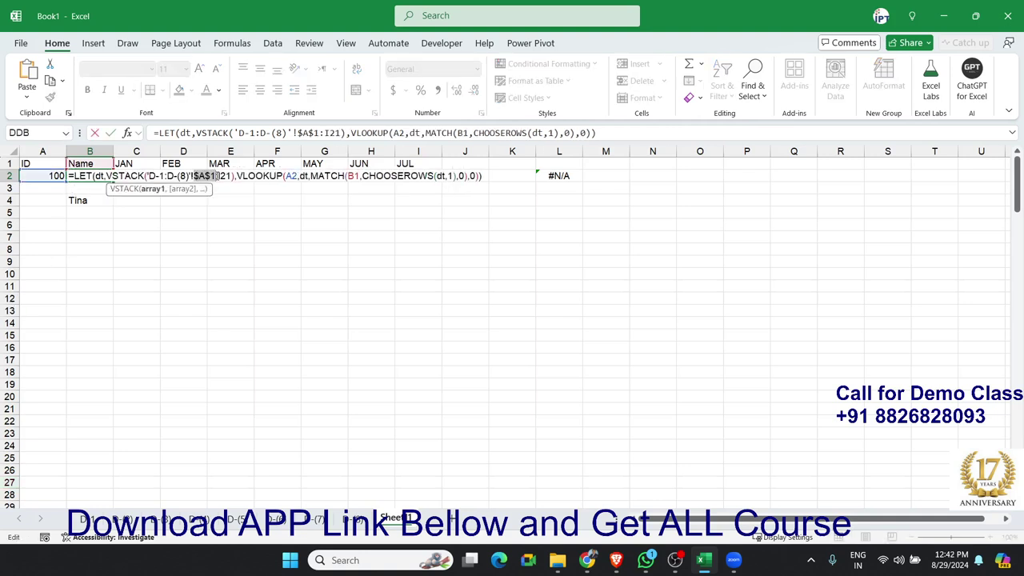
pyautogui.moveTo(217, 175); pyautogui.dragTo(225, 192)
pyautogui.press('F4')
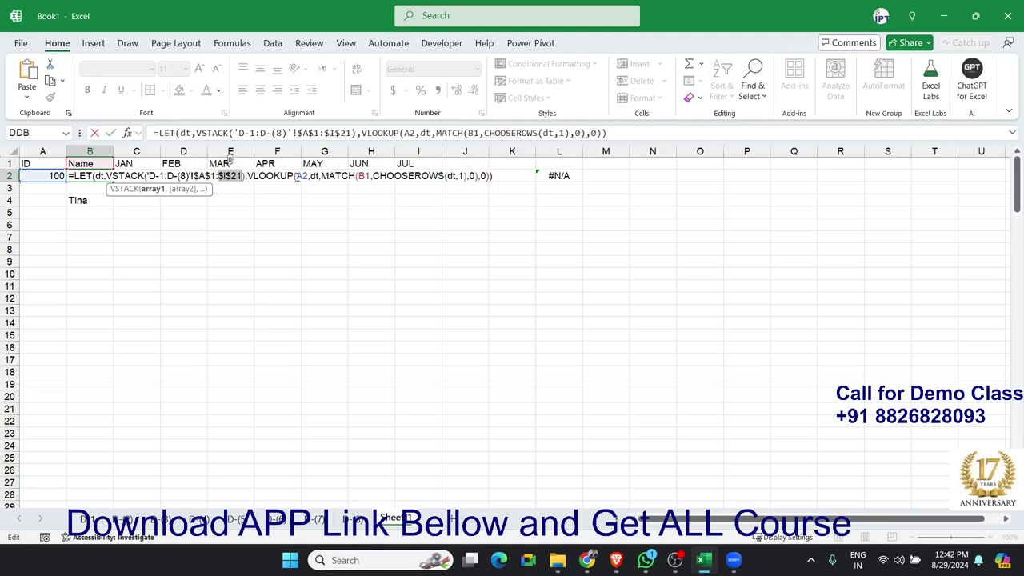
pyautogui.click(302, 175)
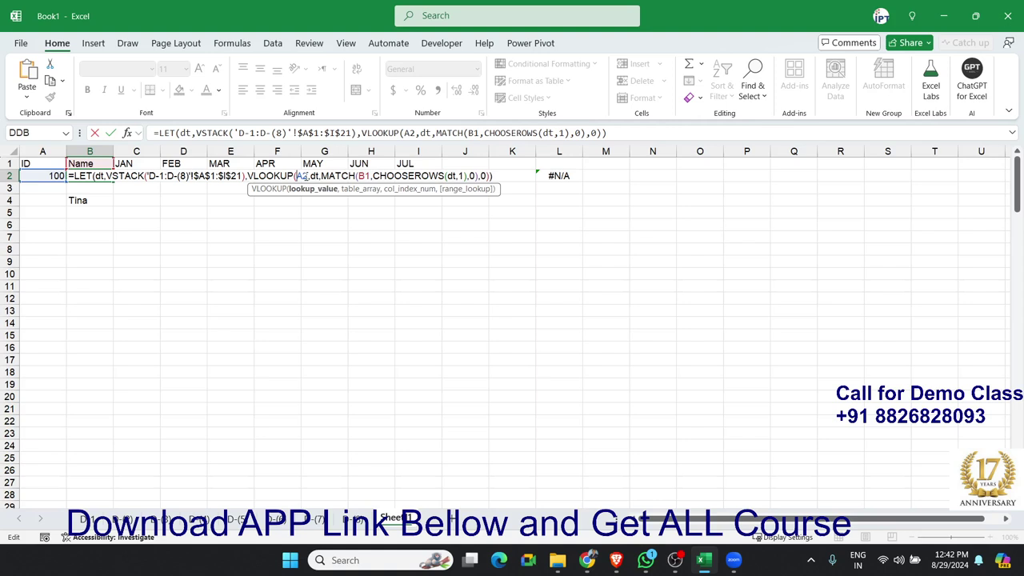
pyautogui.press('F4')
pyautogui.press('F4')
pyautogui.press('F4')
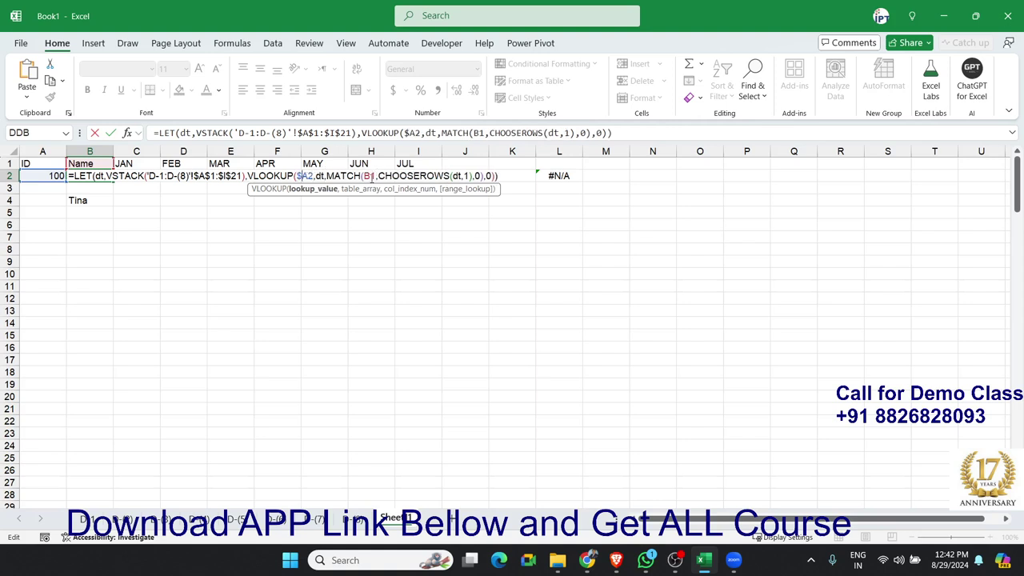
pyautogui.click(373, 175)
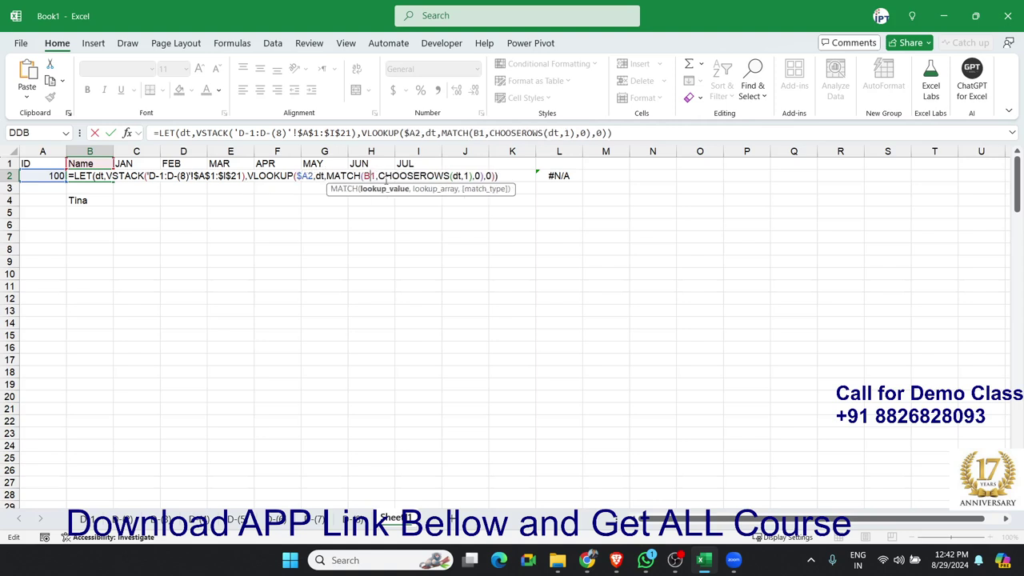
pyautogui.press('F4')
pyautogui.press('F4')
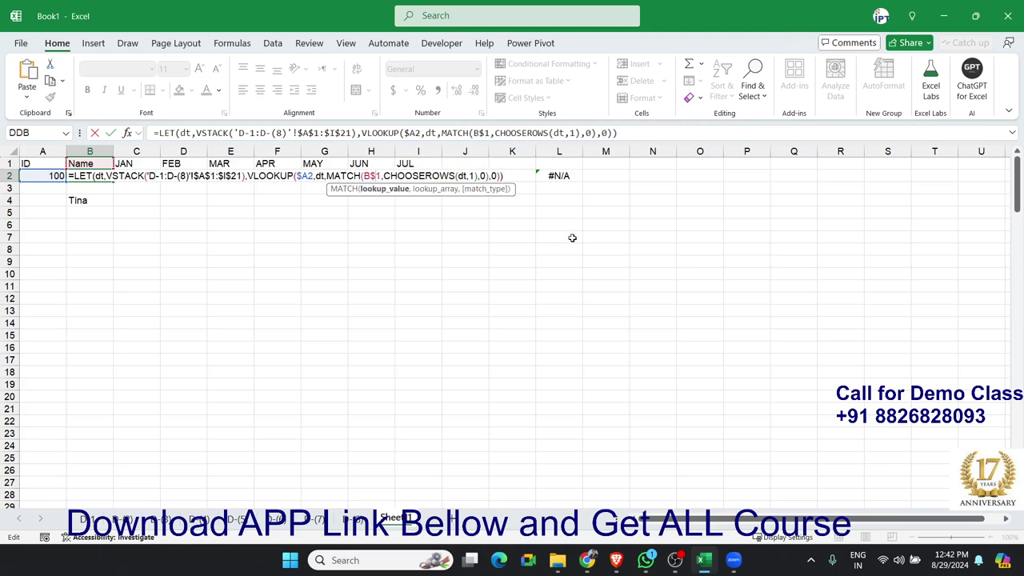
# Commit the anchored lookup formula in B2 and fill it across B2:I2 through JUL
pyautogui.hotkey('ctrl', 'Return')
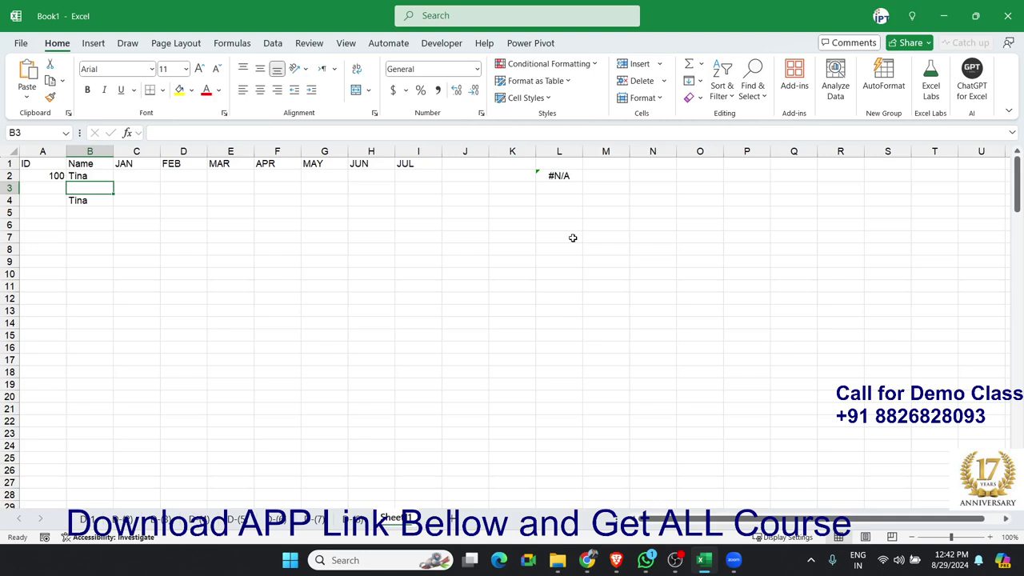
pyautogui.hotkey('shift', 'Right')
pyautogui.hotkey('shift', 'Right')
pyautogui.hotkey('shift', 'Right')
pyautogui.hotkey('shift', 'Right')
pyautogui.hotkey('shift', 'Right')
pyautogui.hotkey('shift', 'Right')
pyautogui.hotkey('shift', 'Right')
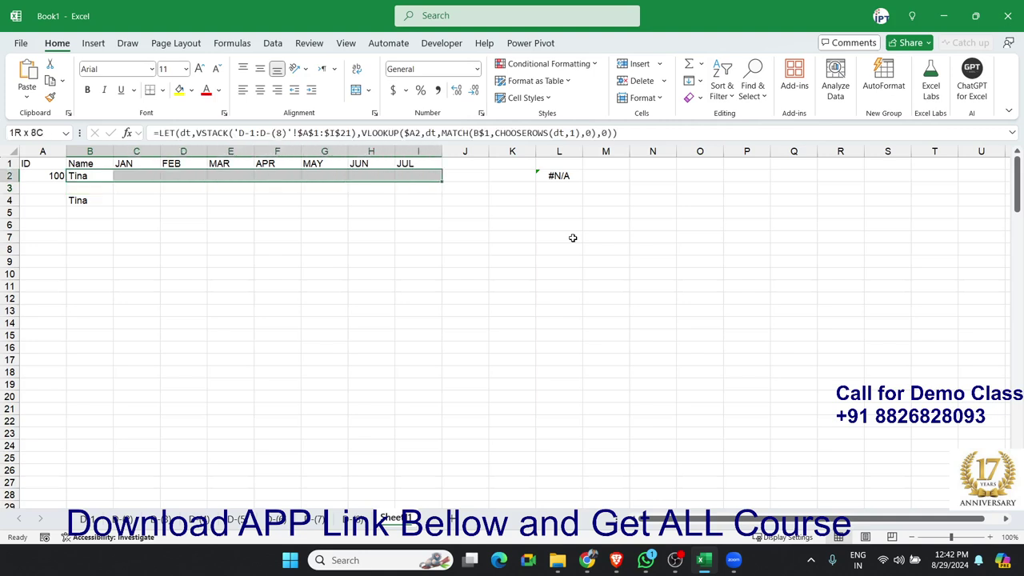
pyautogui.hotkey('ctrl', 'r')
# Enter ID 50 in A2 and review the formula's VSTACK range without changing it
pyautogui.press('Left')
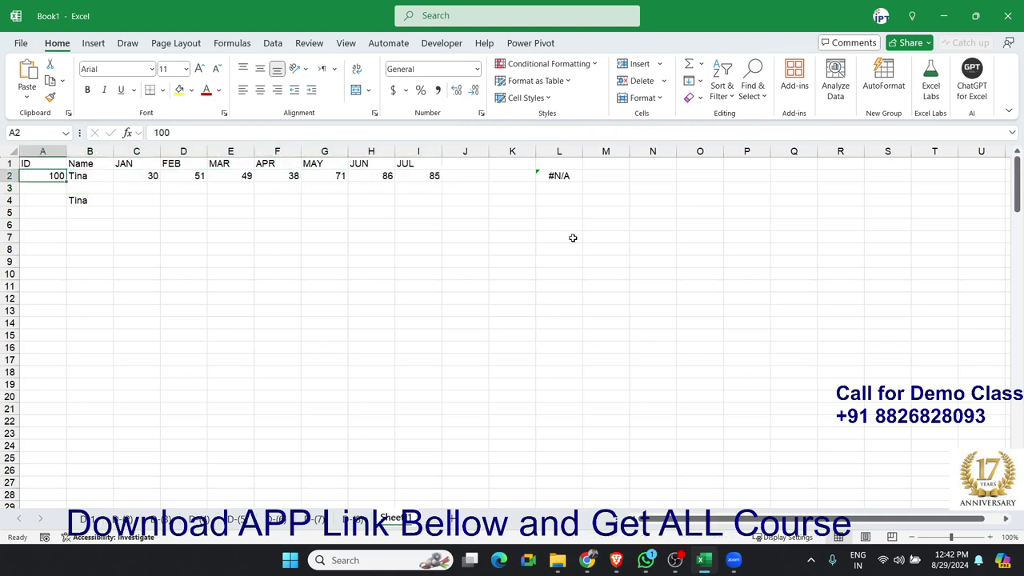
pyautogui.write('5')
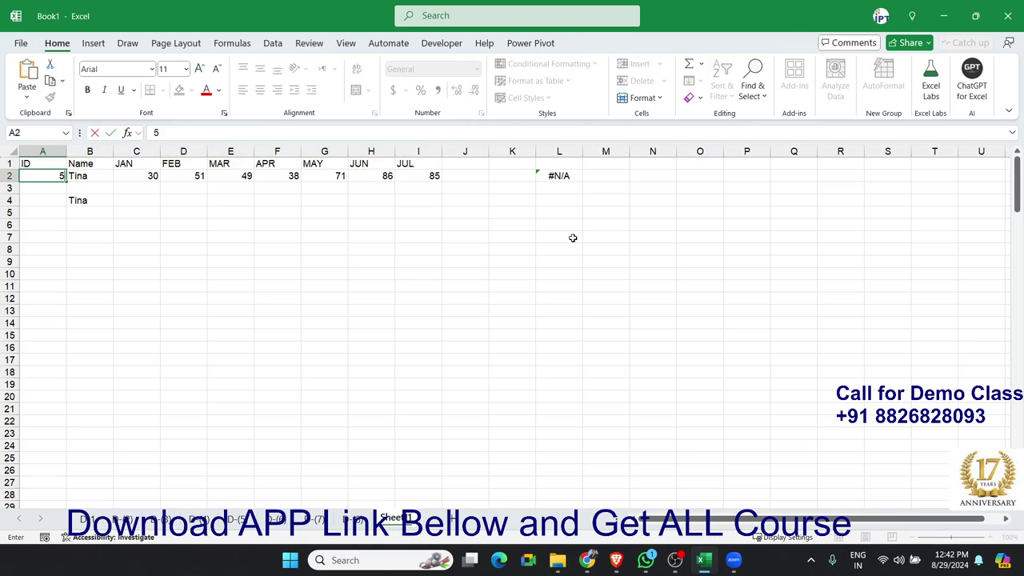
pyautogui.write('0')
pyautogui.hotkey('ctrl', 'Return')
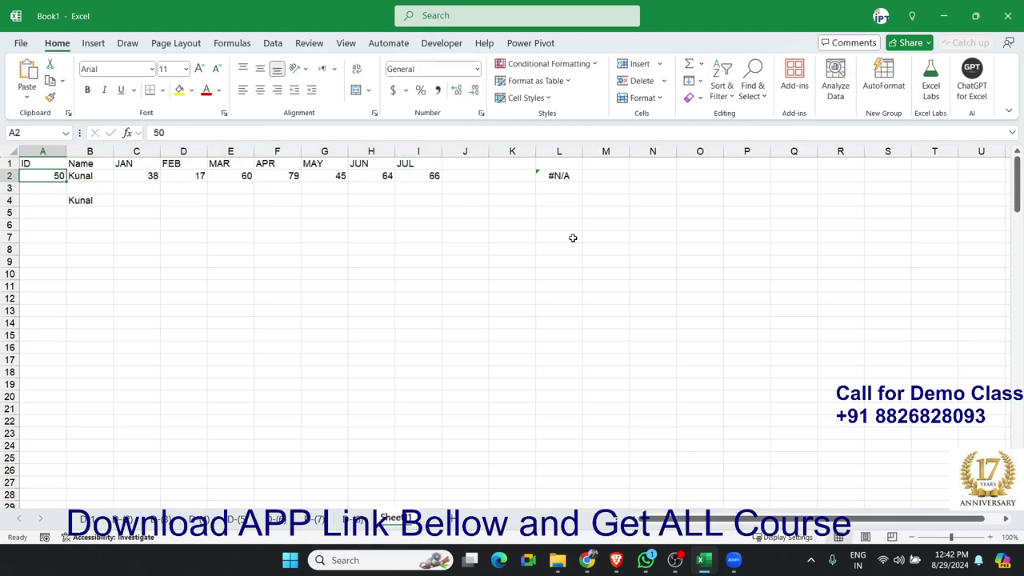
pyautogui.press('Right')
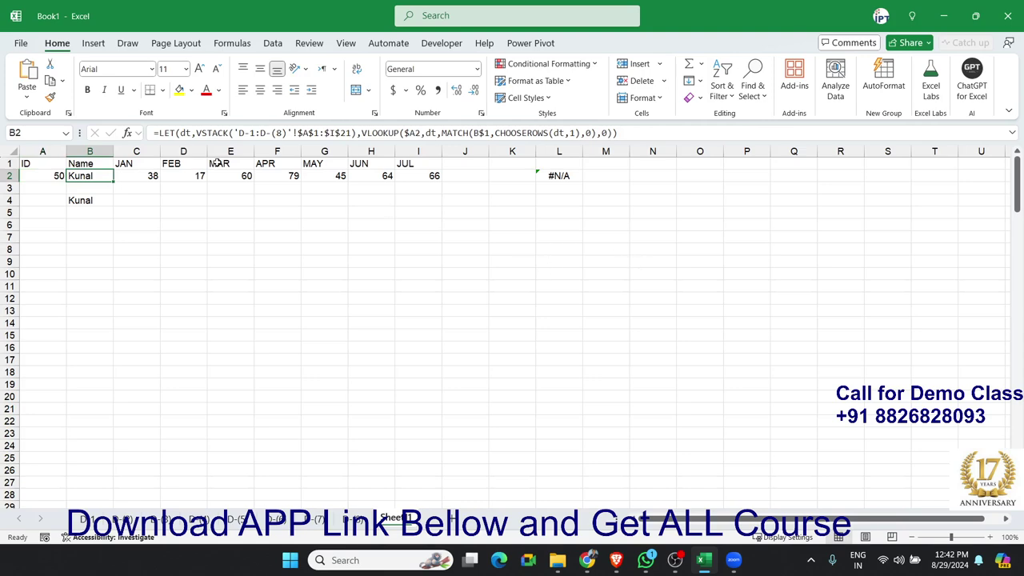
pyautogui.moveTo(196, 132); pyautogui.dragTo(286, 133)
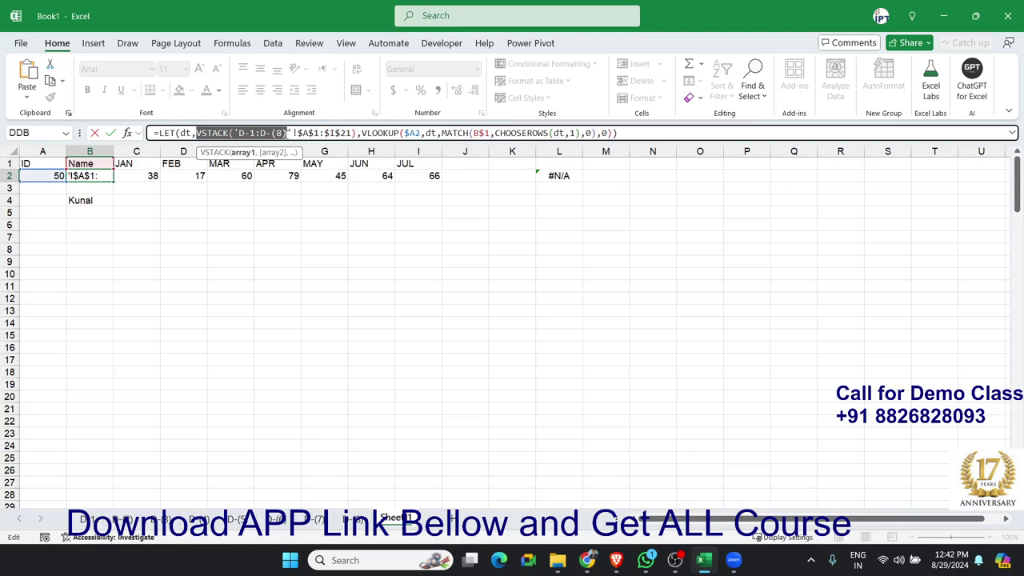
pyautogui.press('Return')
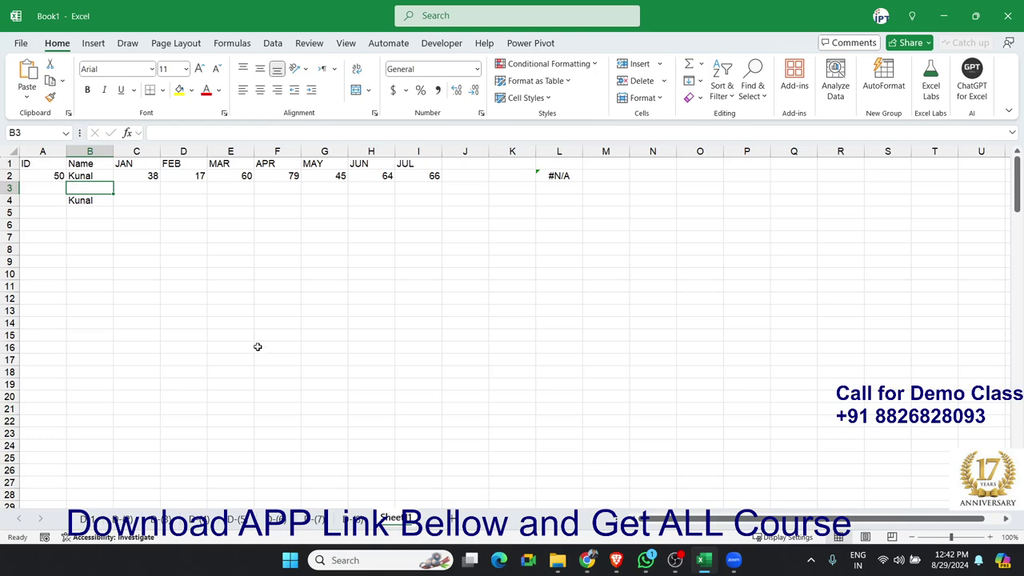
# Start typing a phone number into H14, then cancel the entry
pyautogui.click(366, 321)
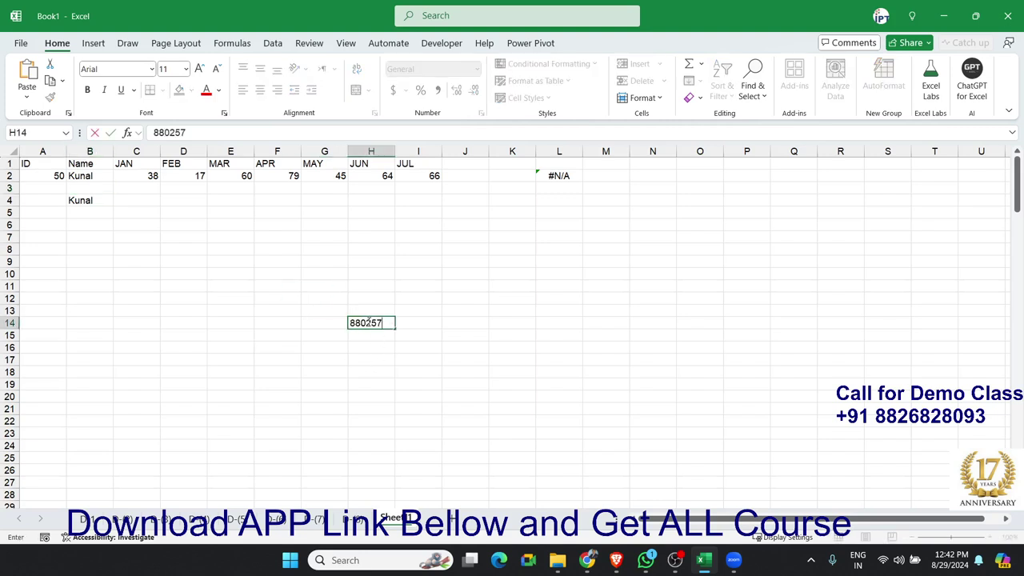
pyautogui.press('Escape')
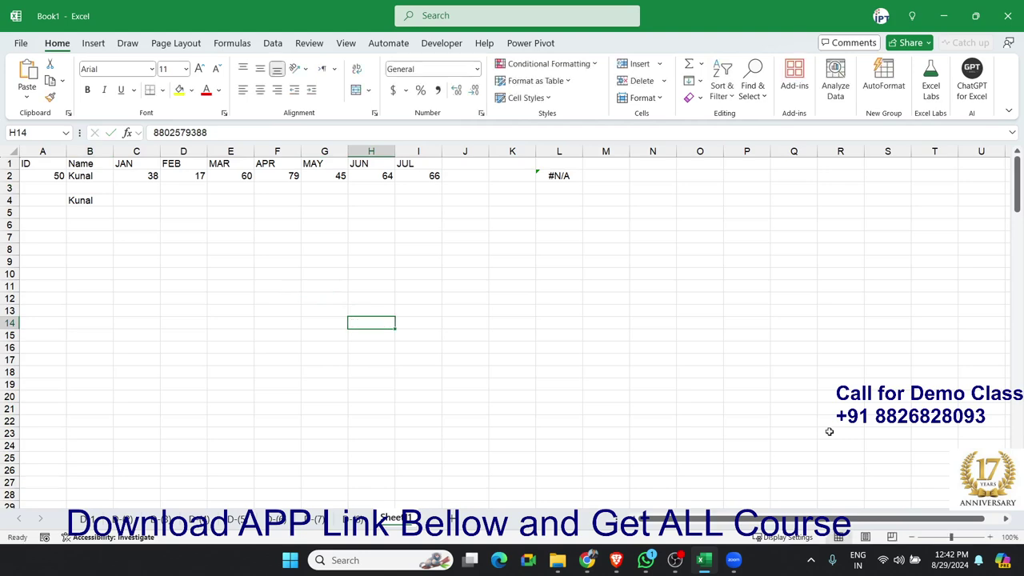